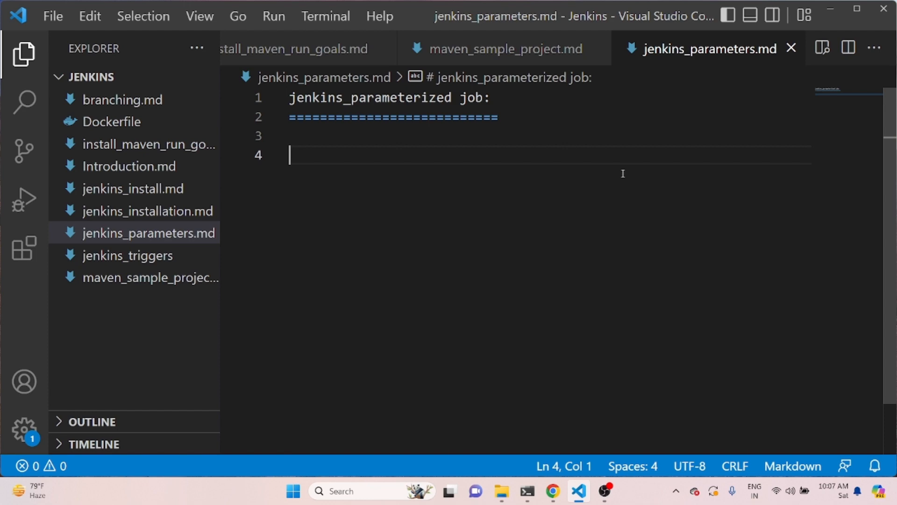
Switch to the Jenkins dashboard in Chrome and create a Freestyle project named parameters_demo
{"action": "left_click", "coordinate": [553, 492]}
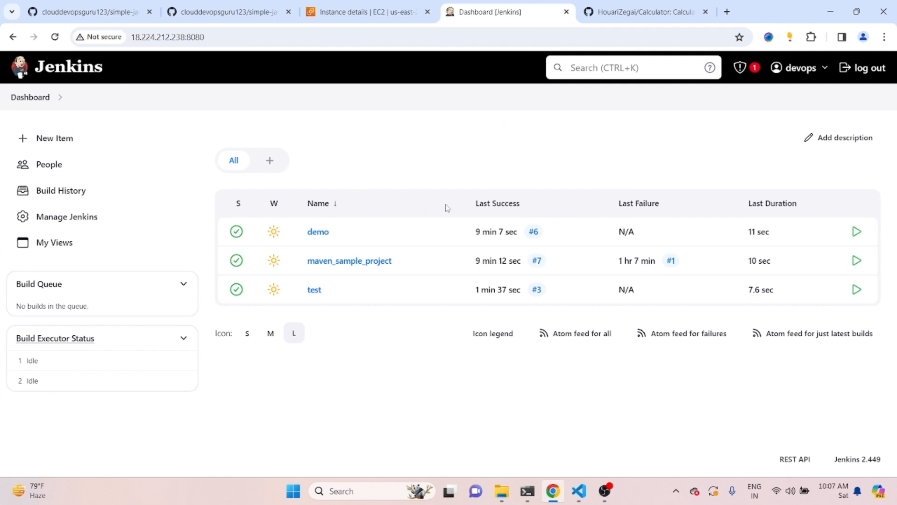
{"action": "left_click", "coordinate": [42, 143]}
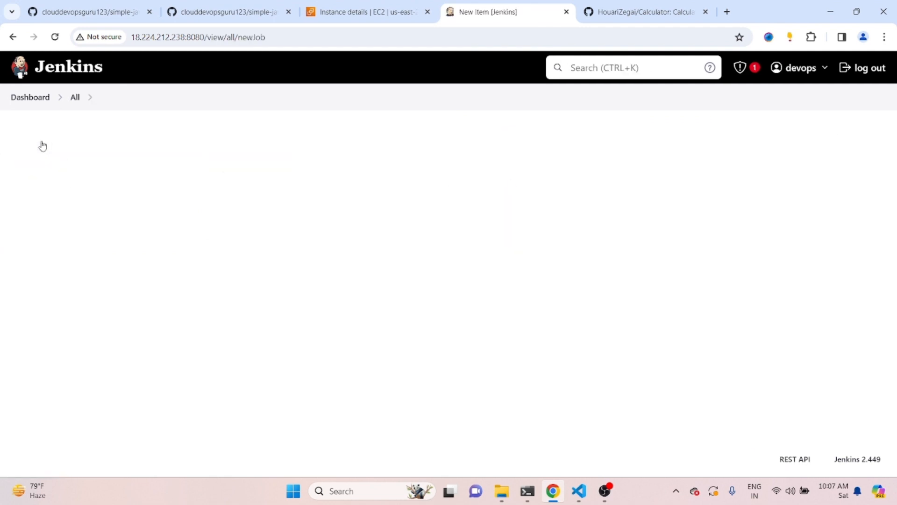
{"action": "left_click", "coordinate": [235, 185]}
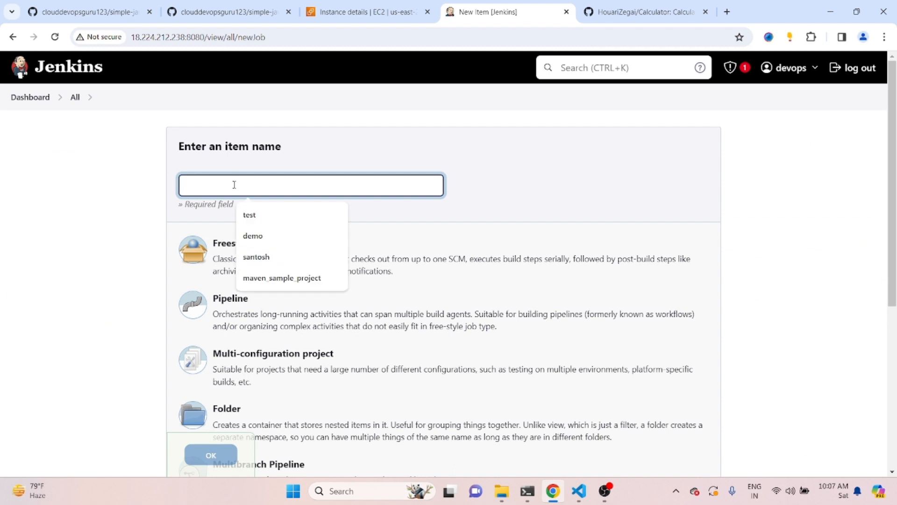
{"action": "type", "text": "paramet"}
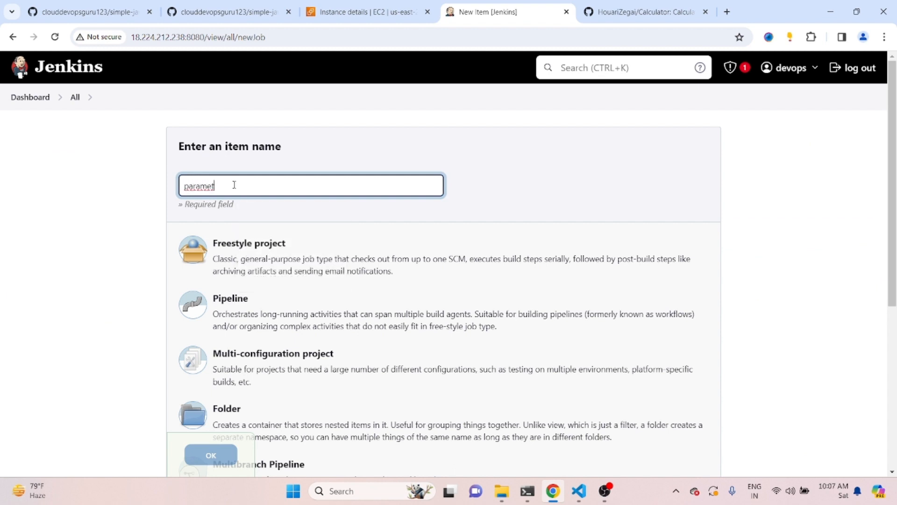
{"action": "type", "text": "ers_demo"}
{"action": "left_click", "coordinate": [254, 252]}
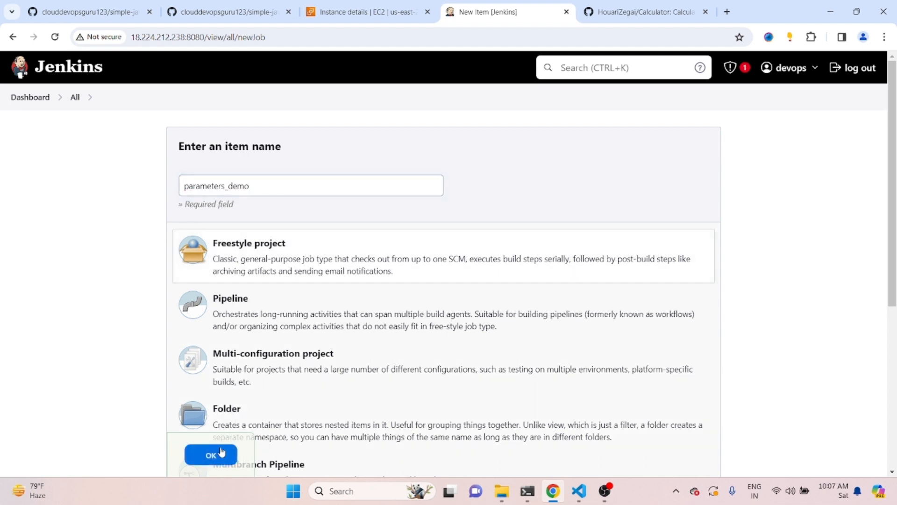
{"action": "left_click", "coordinate": [210, 457]}
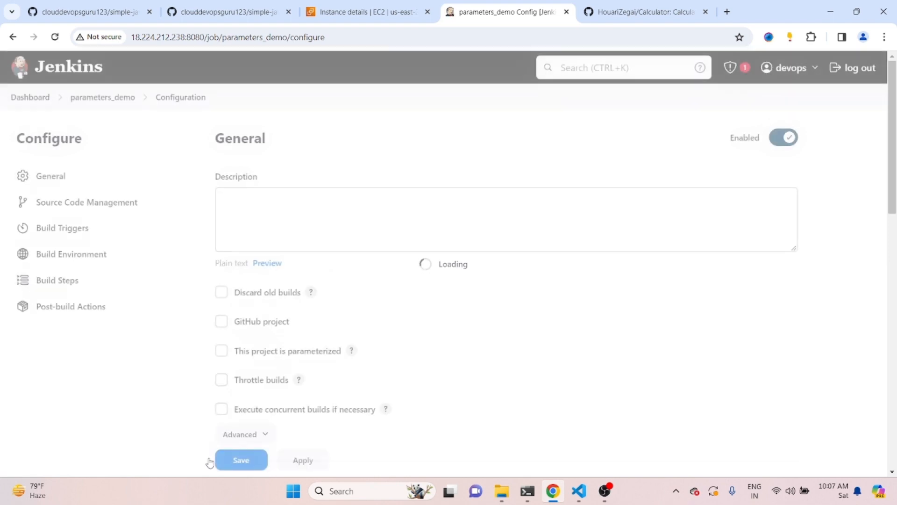
Make the parameters_demo project parameterized and add a String Parameter to it
{"action": "left_click_drag", "start_coordinate": [894, 176], "coordinate": [896, 225]}
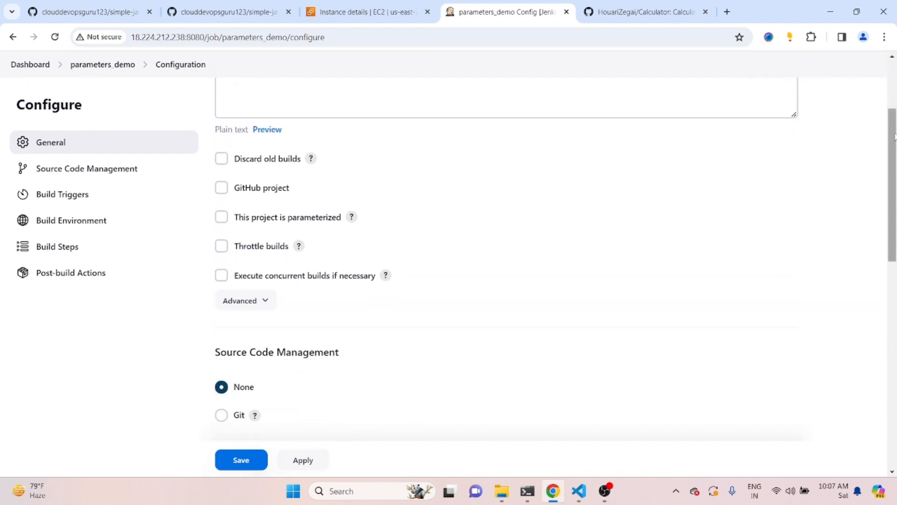
{"action": "scroll", "coordinate": [895, 133], "scroll_direction": "up", "scroll_amount": 2}
{"action": "scroll", "coordinate": [895, 133], "scroll_direction": "down", "scroll_amount": 2}
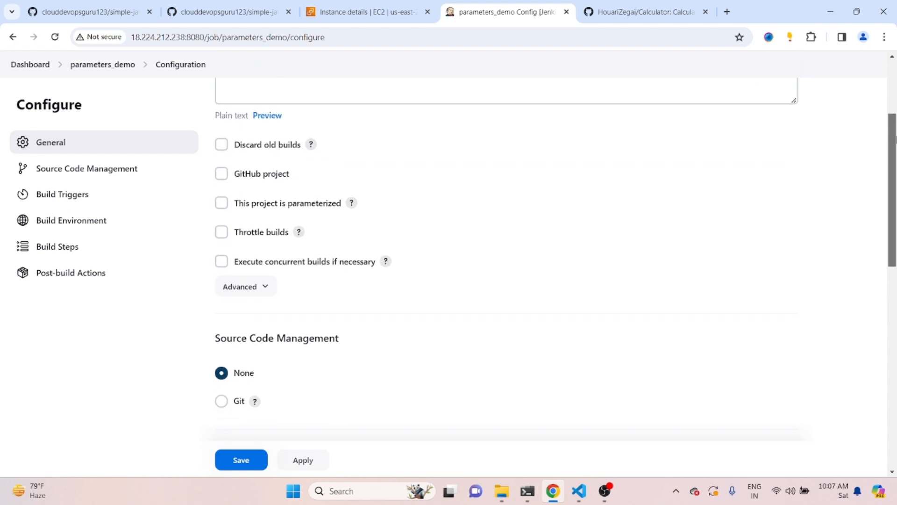
{"action": "scroll", "coordinate": [895, 117], "scroll_direction": "up", "scroll_amount": 2}
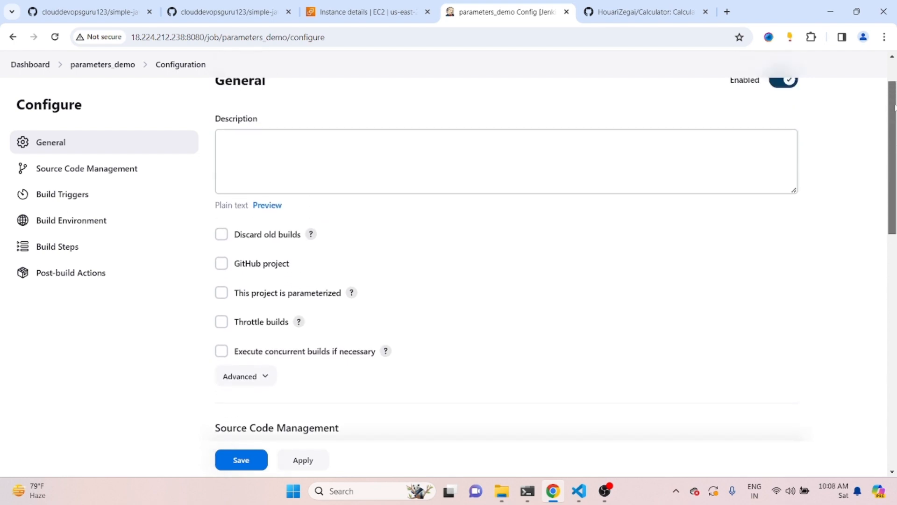
{"action": "scroll", "coordinate": [895, 108], "scroll_direction": "down", "scroll_amount": 1}
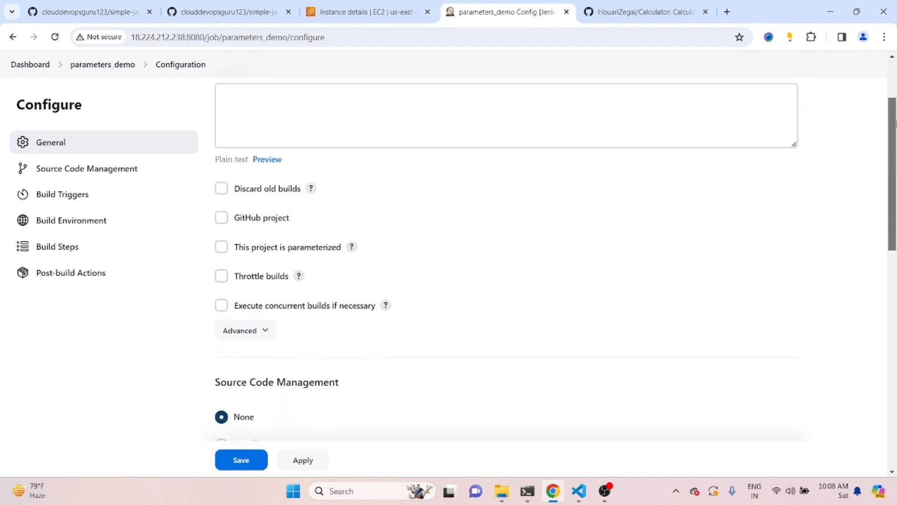
{"action": "left_click", "coordinate": [222, 241]}
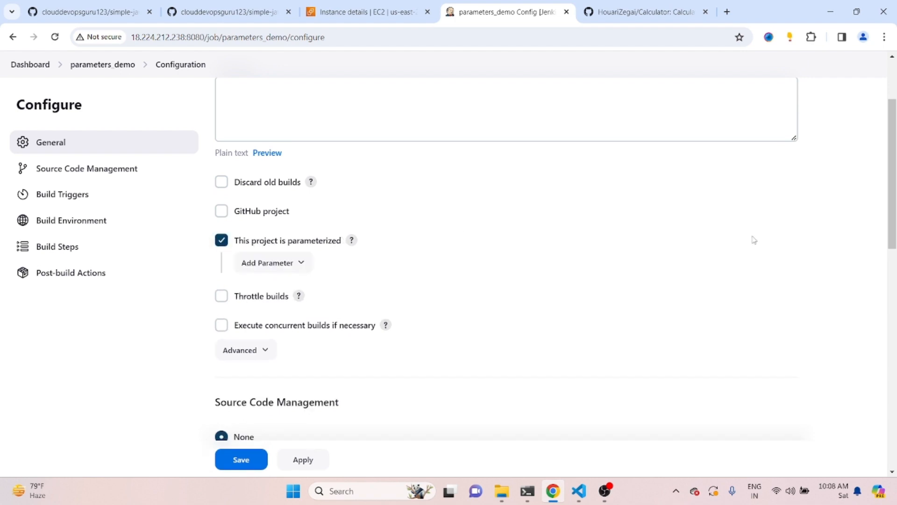
{"action": "scroll", "coordinate": [896, 144], "scroll_direction": "down", "scroll_amount": 1}
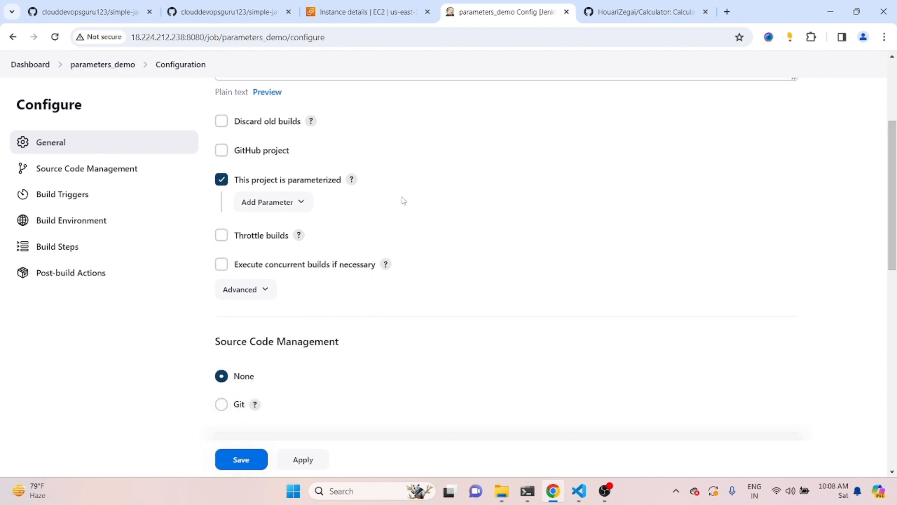
{"action": "left_click", "coordinate": [296, 206]}
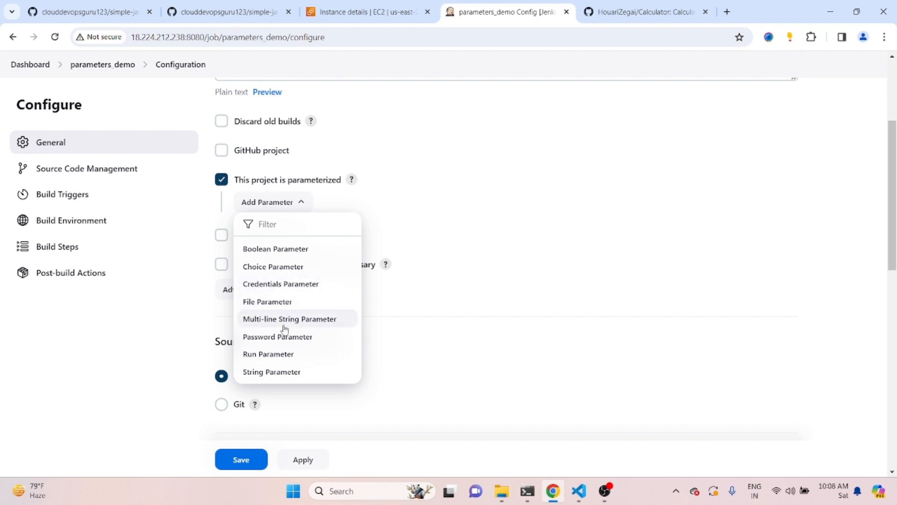
{"action": "left_click", "coordinate": [295, 373]}
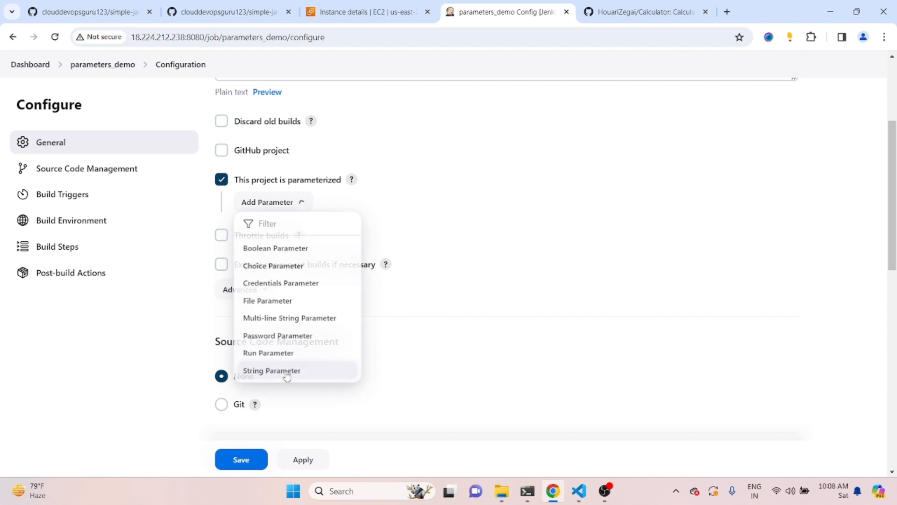
Name the string parameter message and set its default value to Hello
{"action": "left_click", "coordinate": [374, 259]}
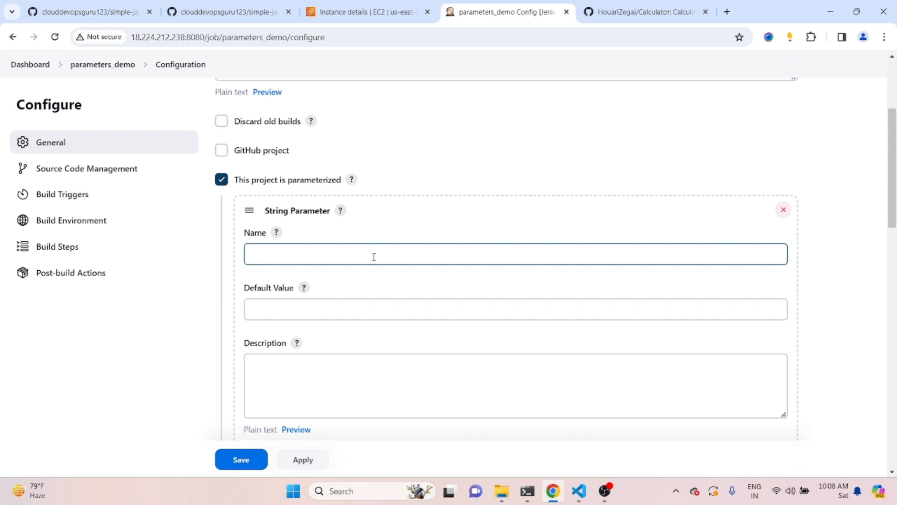
{"action": "left_click", "coordinate": [374, 257]}
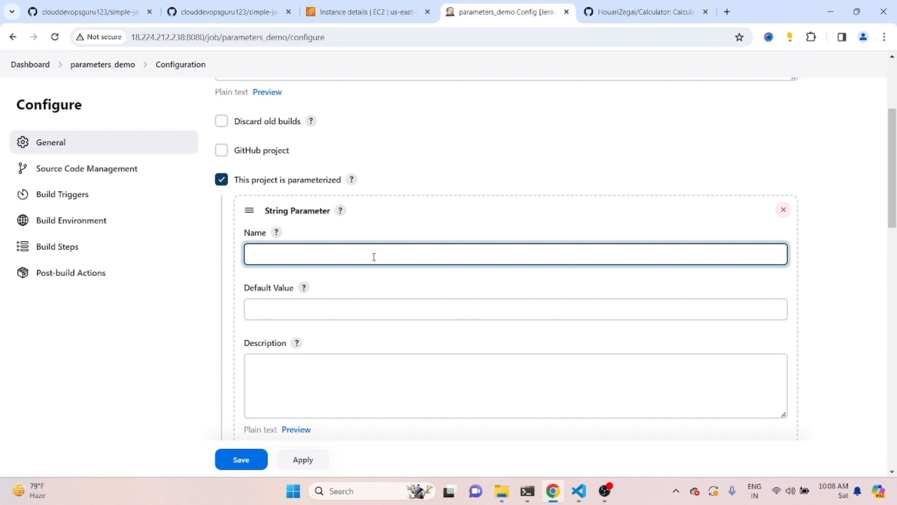
{"action": "type", "text": "message"}
{"action": "left_click", "coordinate": [347, 316]}
{"action": "type", "text": "Hello"}
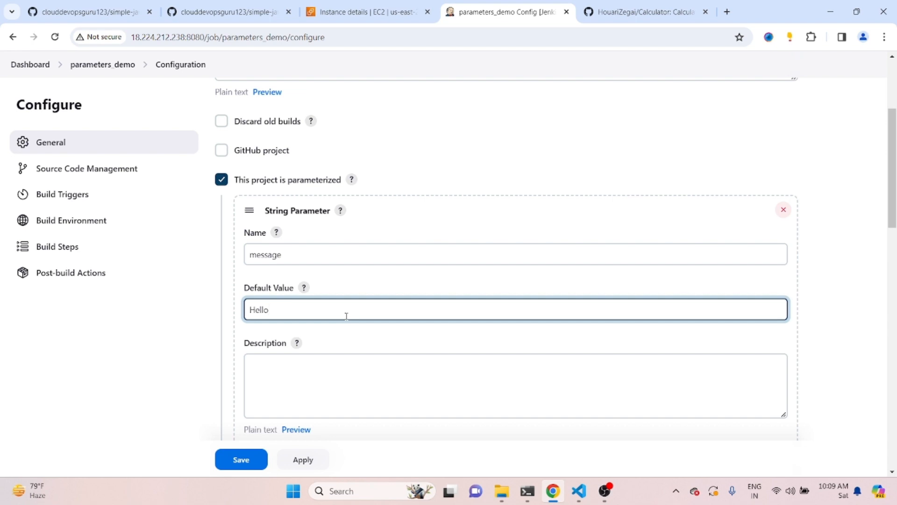
Add an Execute shell build step with the command echo $message and save the job configuration
{"action": "scroll", "coordinate": [891, 183], "scroll_direction": "down", "scroll_amount": 3}
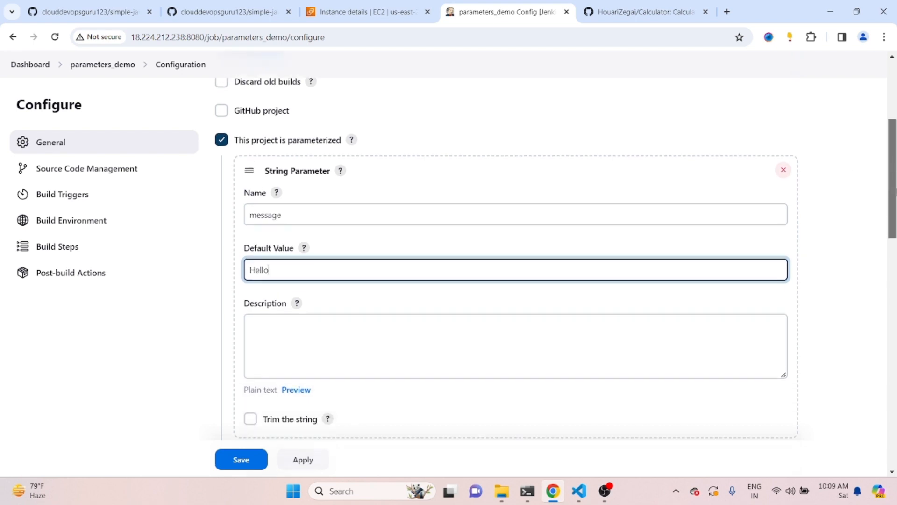
{"action": "scroll", "coordinate": [551, 262], "scroll_direction": "down", "scroll_amount": 13}
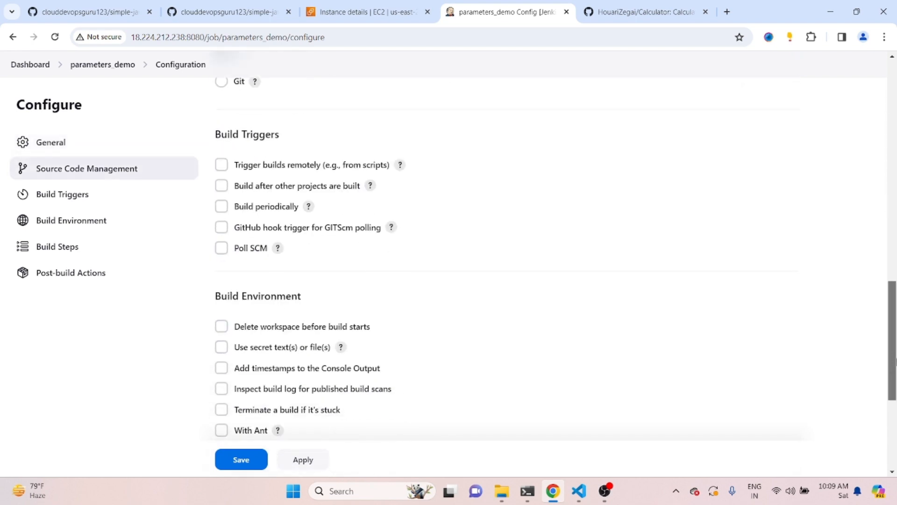
{"action": "scroll", "coordinate": [428, 302], "scroll_direction": "down", "scroll_amount": 2}
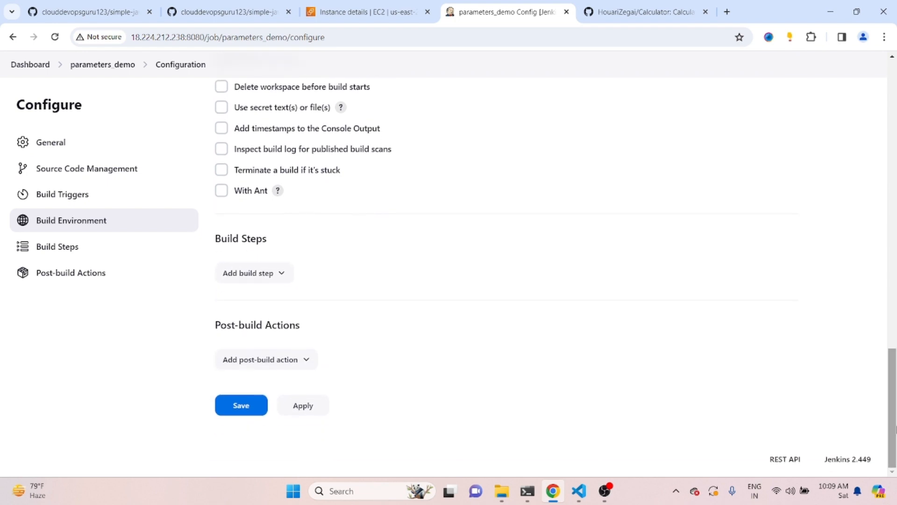
{"action": "left_click", "coordinate": [280, 274]}
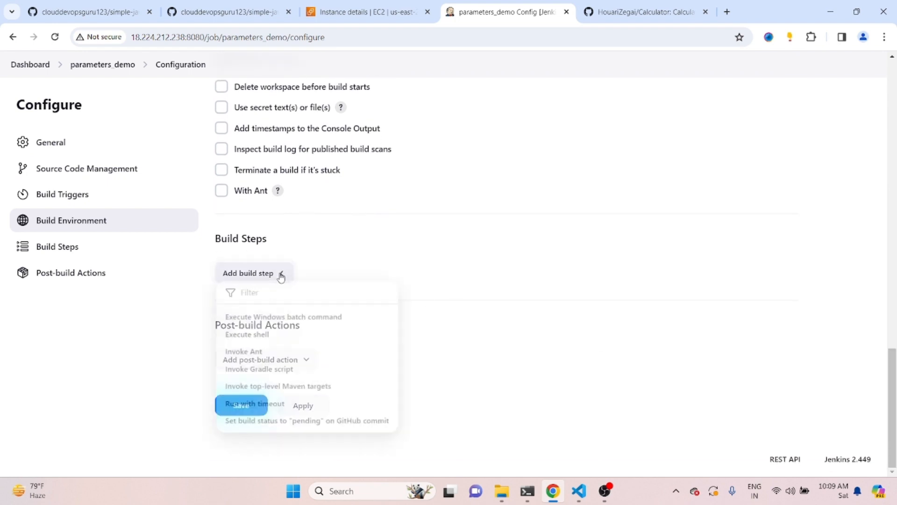
{"action": "left_click", "coordinate": [259, 337]}
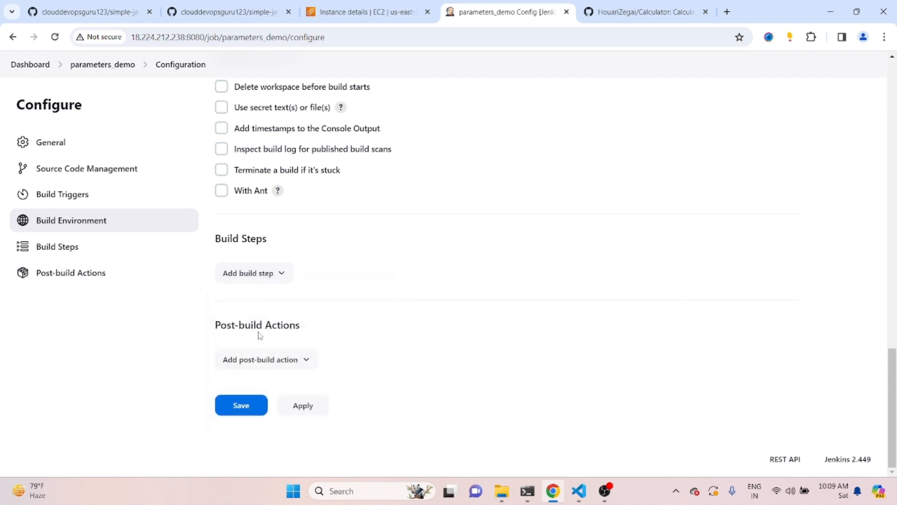
{"action": "left_click", "coordinate": [283, 351]}
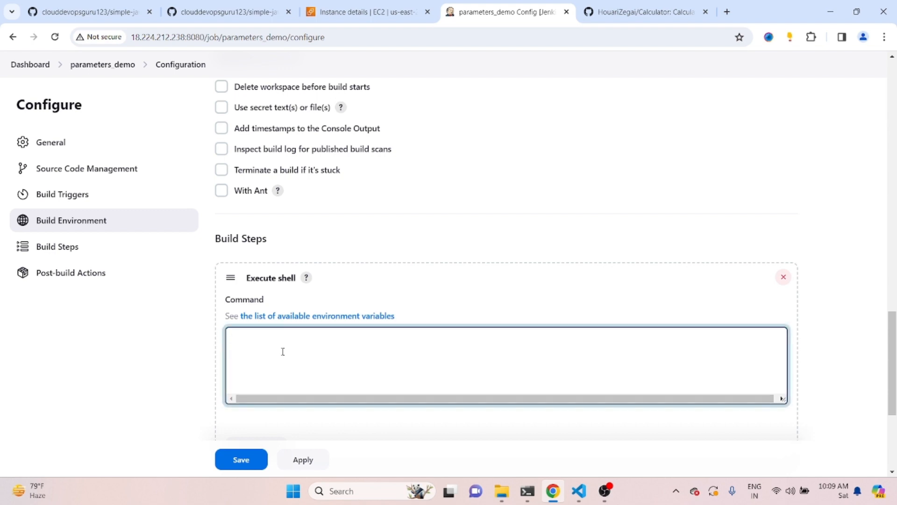
{"action": "type", "text": "echo"}
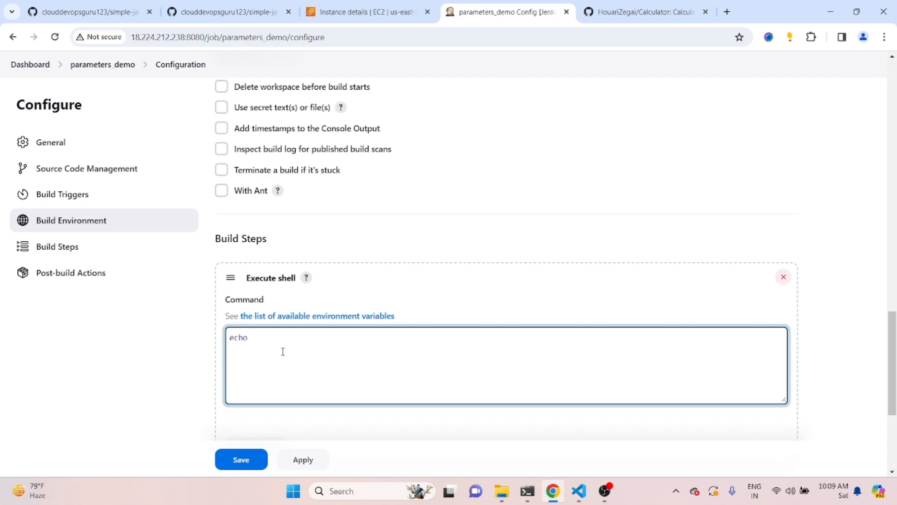
{"action": "type", "text": " $message"}
{"action": "mouse_move", "coordinate": [892, 323]}
{"action": "left_mouse_down"}
{"action": "mouse_move", "coordinate": [867, 143]}
{"action": "mouse_move", "coordinate": [896, 329]}
{"action": "left_mouse_up"}
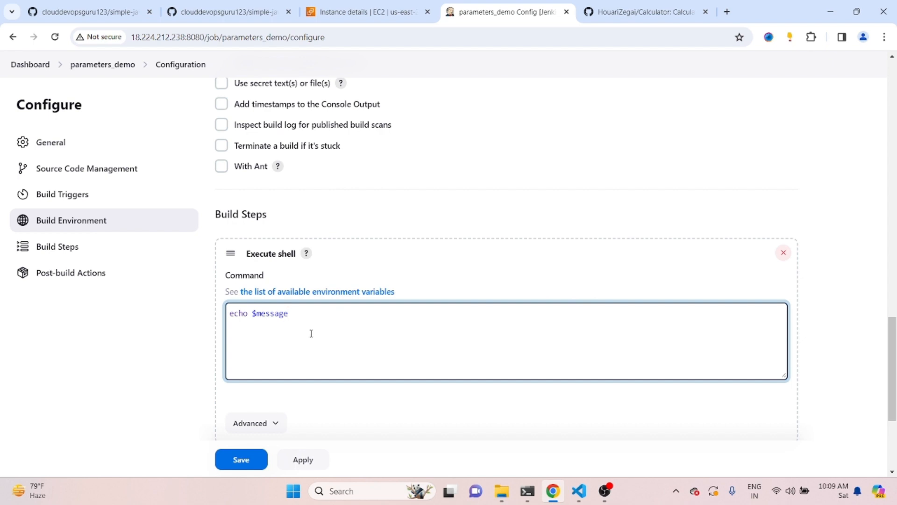
{"action": "left_click", "coordinate": [241, 462]}
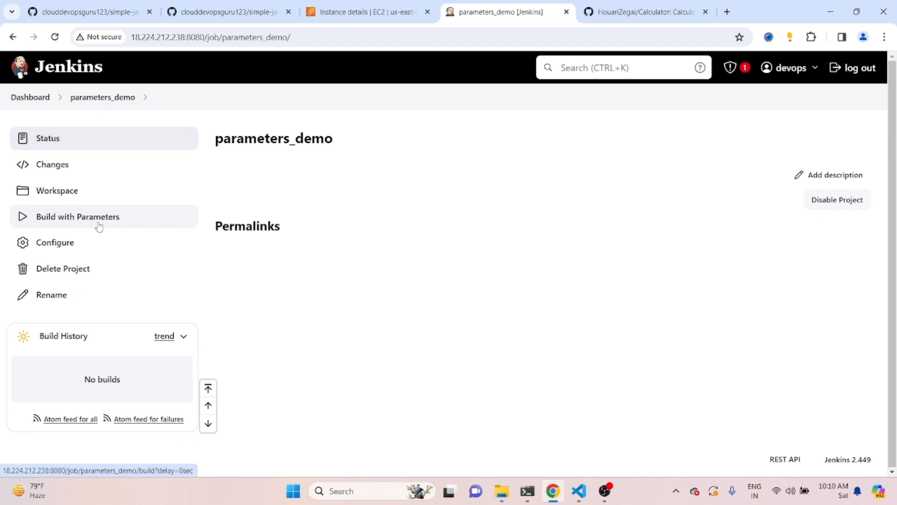
Build the job with the default message parameter and check the echoed text in build #1's console output
{"action": "left_click", "coordinate": [65, 220]}
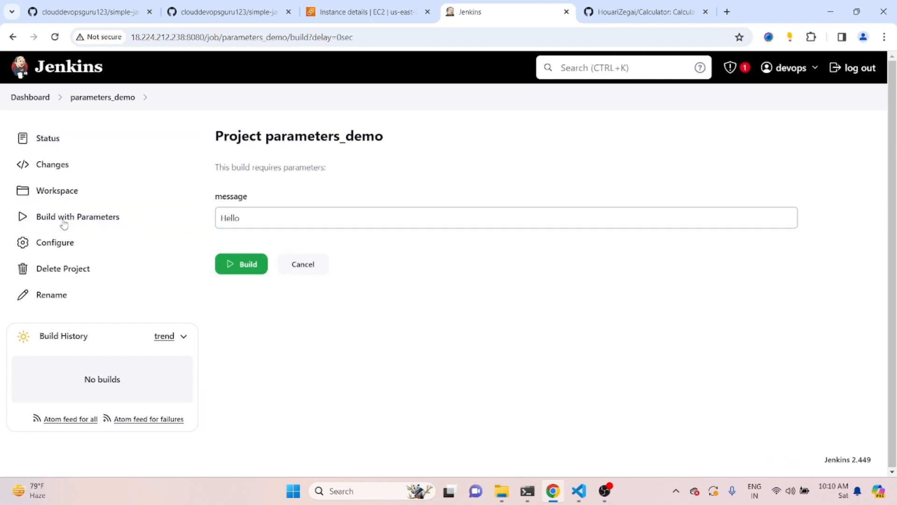
{"action": "left_click", "coordinate": [263, 218]}
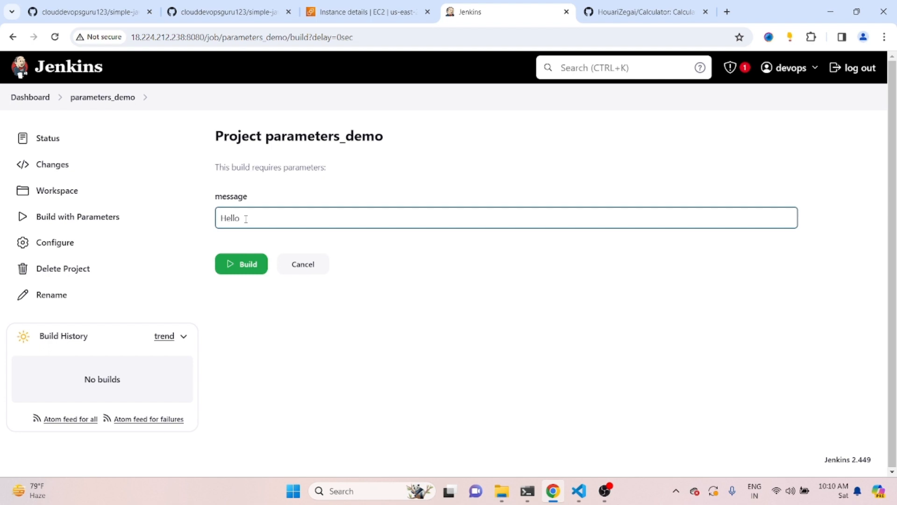
{"action": "left_click", "coordinate": [236, 269]}
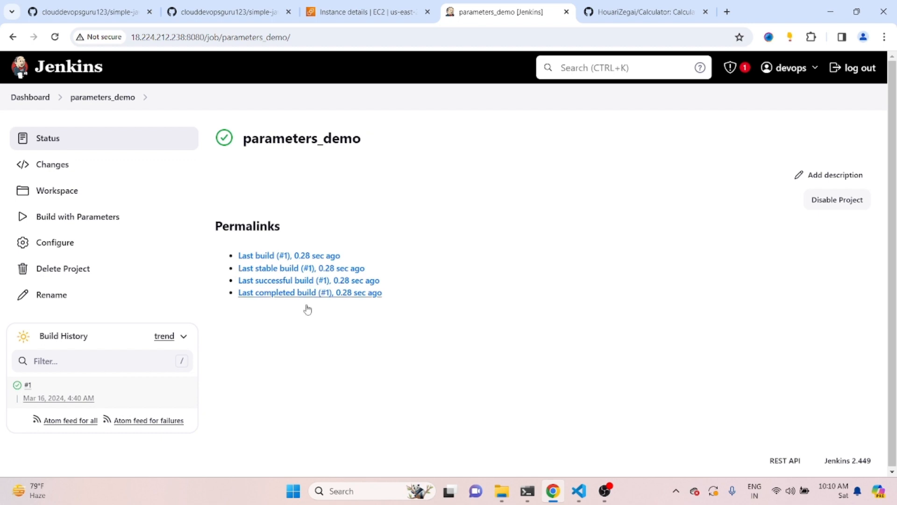
{"action": "left_click", "coordinate": [19, 388]}
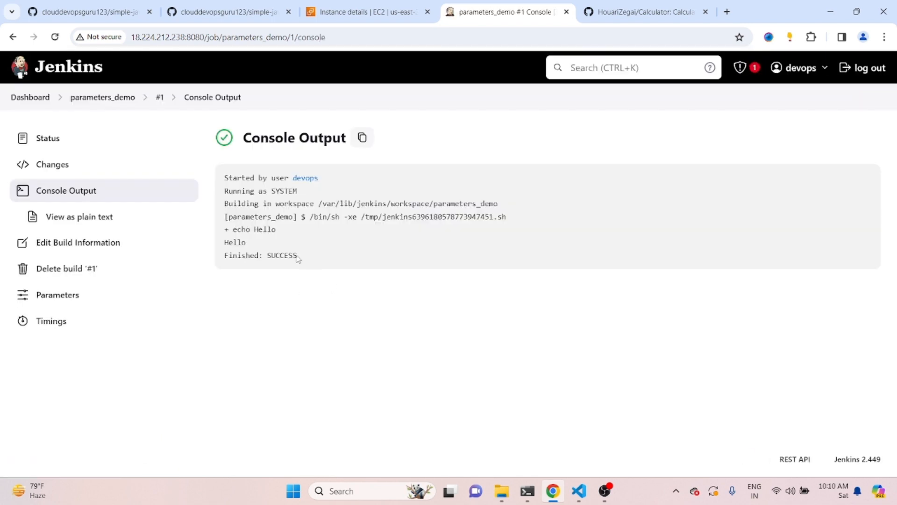
{"action": "left_click_drag", "start_coordinate": [277, 230], "coordinate": [231, 237]}
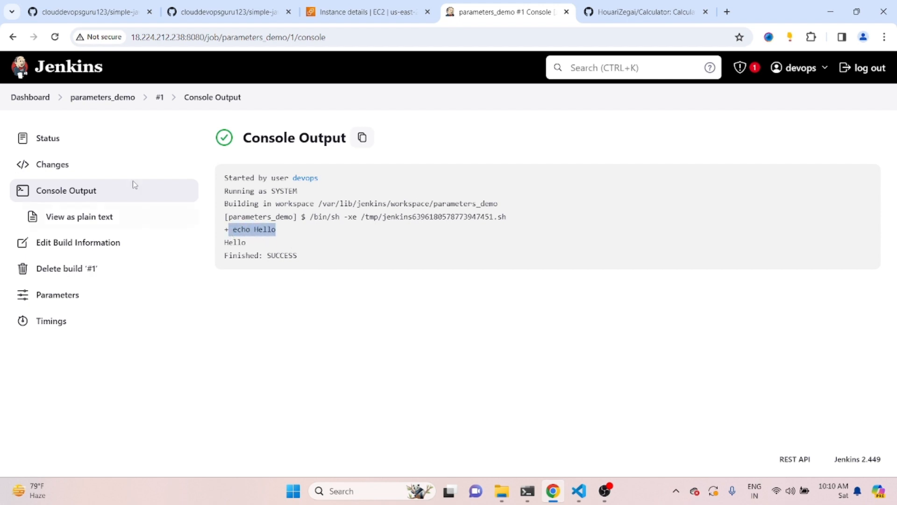
Build parameters_demo again with the message parameter set to Hello welcome to cloud devops guru
{"action": "left_click", "coordinate": [107, 99]}
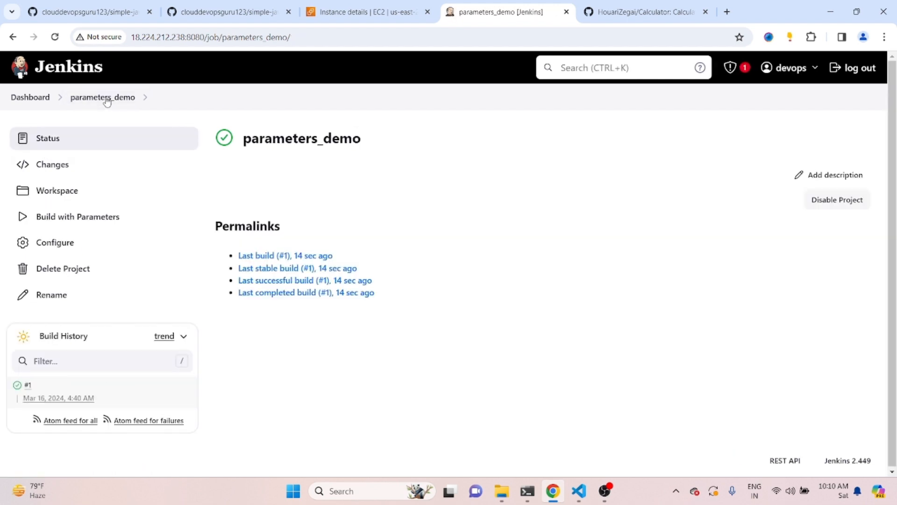
{"action": "left_click", "coordinate": [108, 224]}
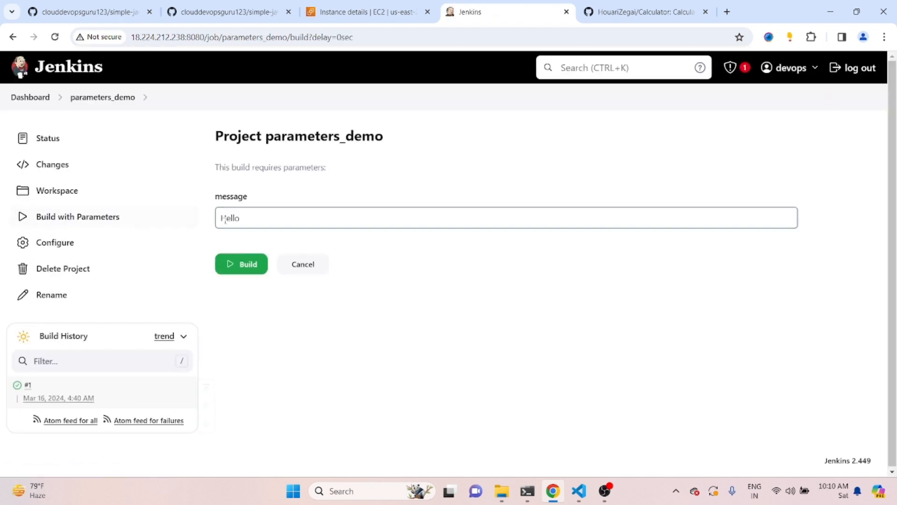
{"action": "left_click", "coordinate": [244, 220]}
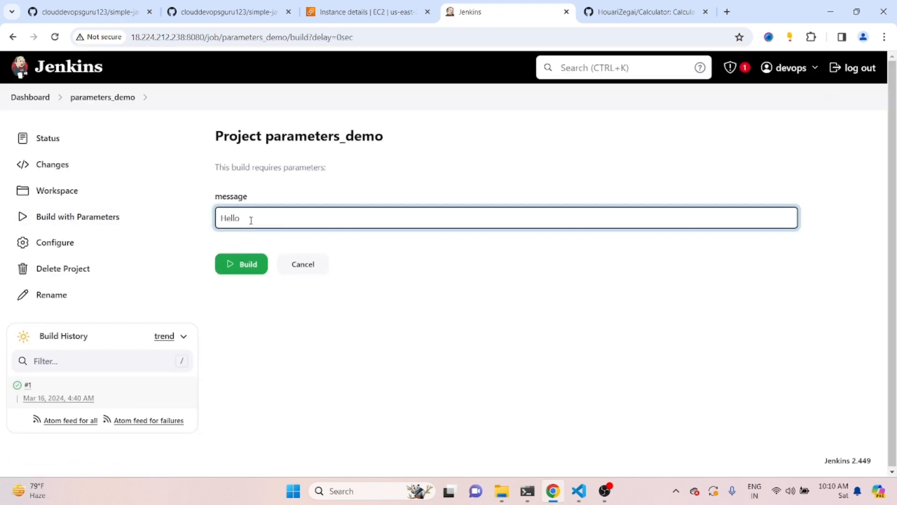
{"action": "type", "text": "welcome to cloud devops guru"}
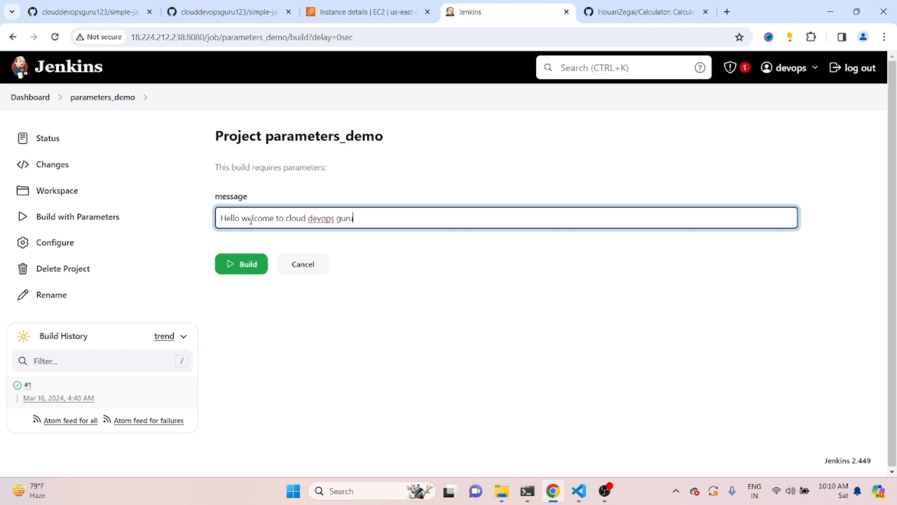
{"action": "left_click", "coordinate": [241, 264]}
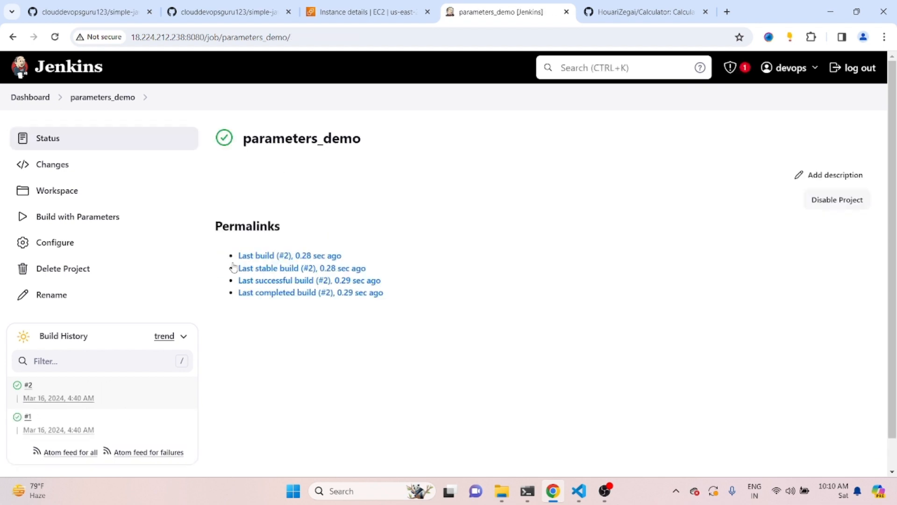
Examine the echoed message in build #2's console output
{"action": "left_click", "coordinate": [17, 387]}
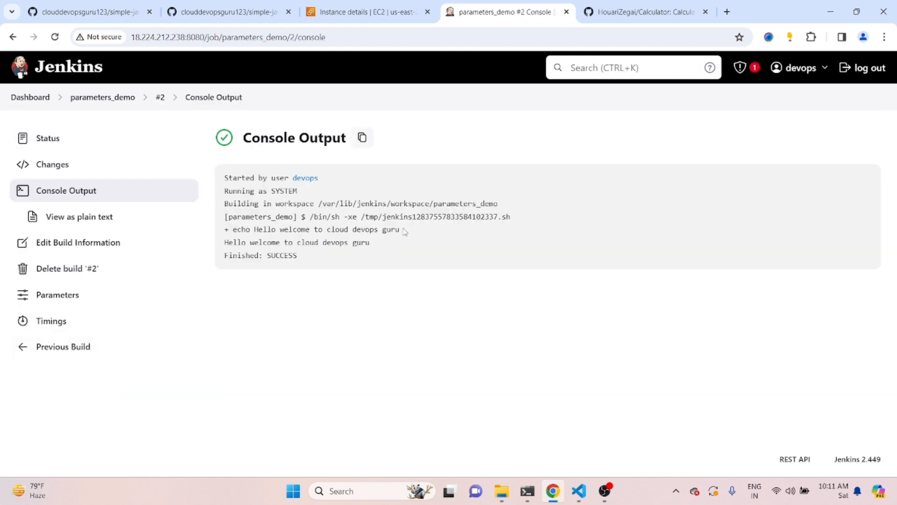
{"action": "left_click_drag", "start_coordinate": [404, 231], "coordinate": [225, 231]}
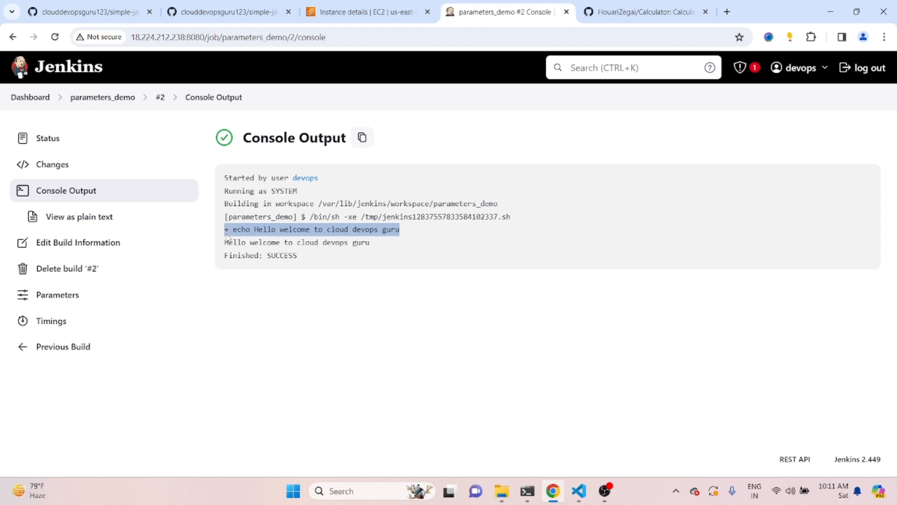
{"action": "left_click", "coordinate": [394, 322]}
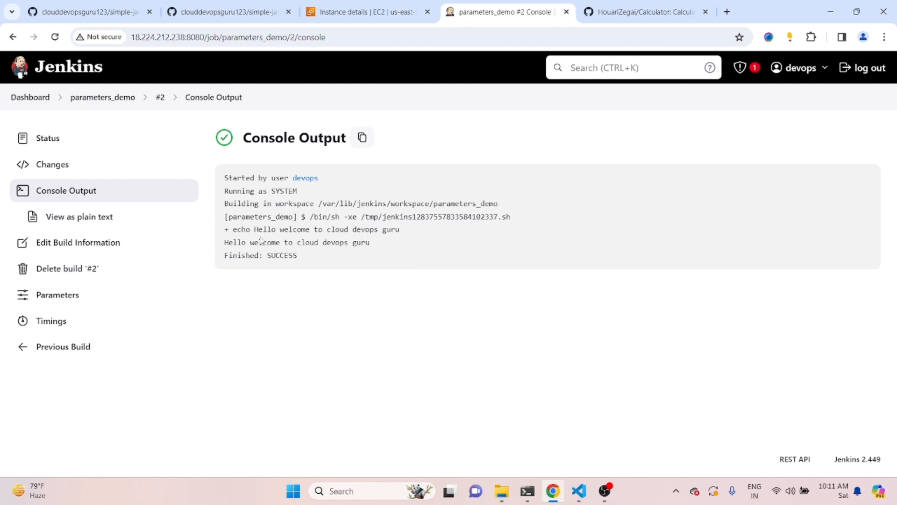
Create a new Freestyle project named simple_param from the Jenkins dashboard
{"action": "left_click", "coordinate": [94, 98]}
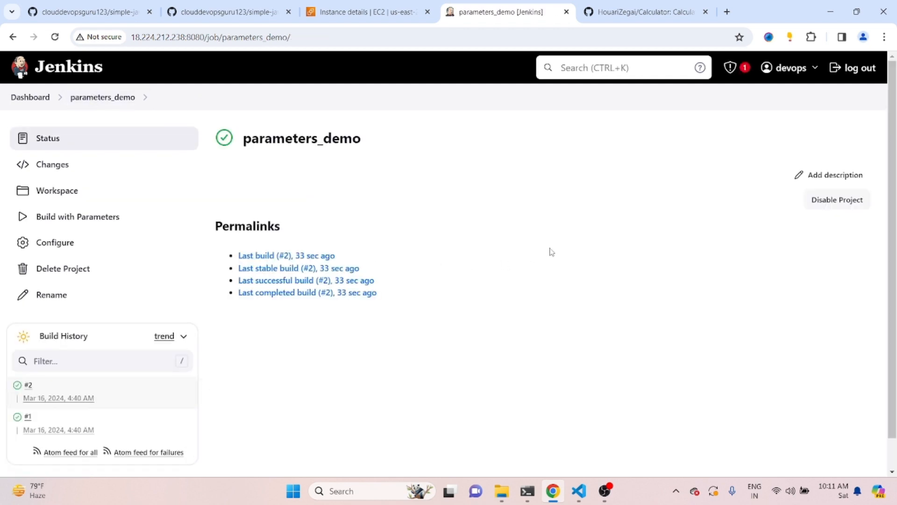
{"action": "left_click", "coordinate": [25, 100]}
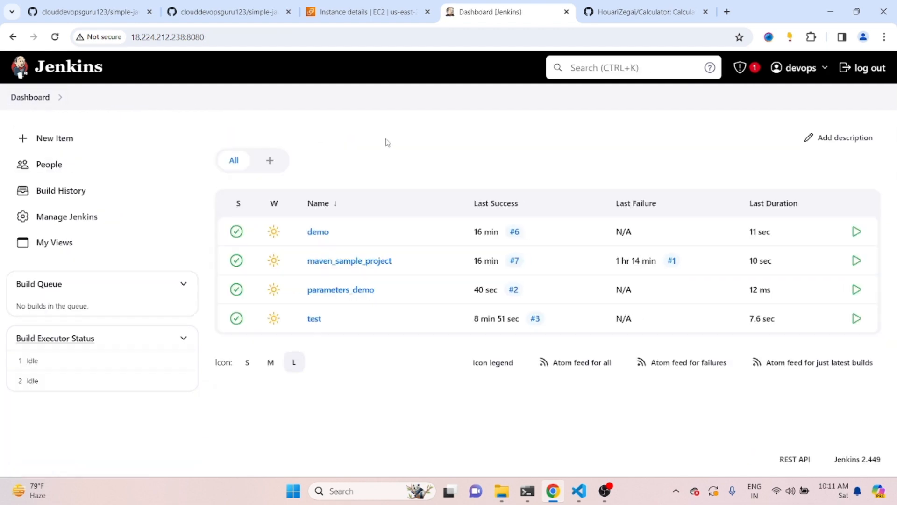
{"action": "left_click", "coordinate": [67, 148]}
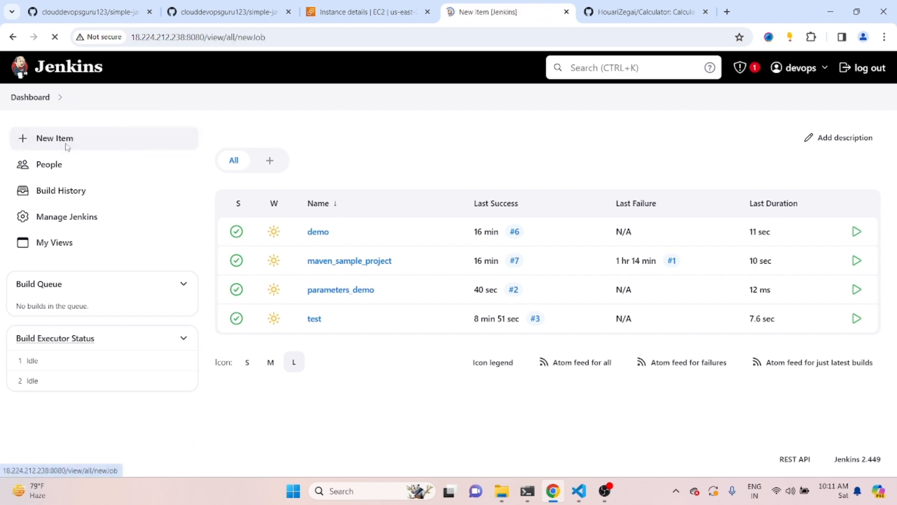
{"action": "left_click", "coordinate": [265, 190]}
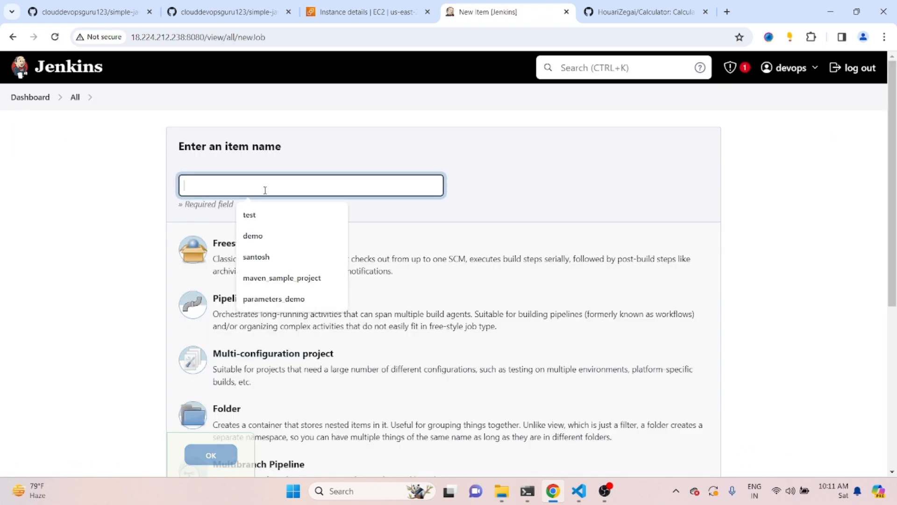
{"action": "type", "text": "simpl"}
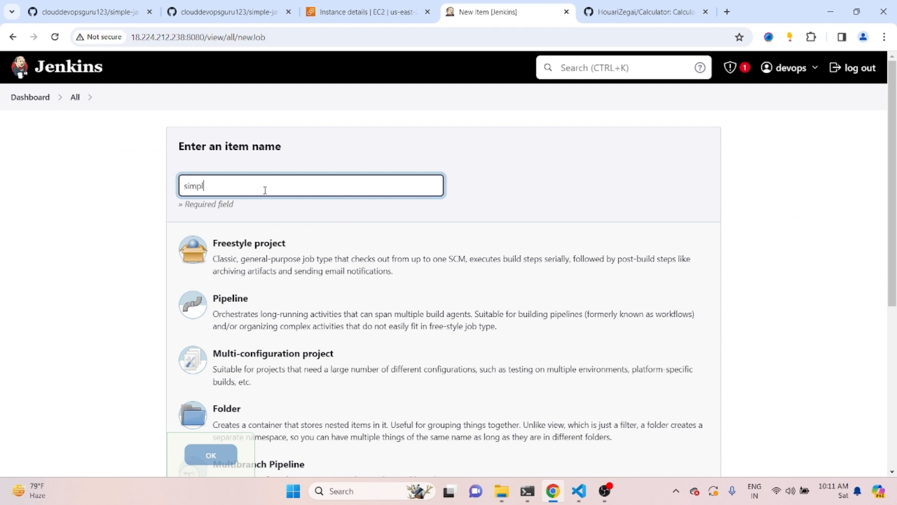
{"action": "type", "text": "e_param"}
{"action": "left_click", "coordinate": [240, 257]}
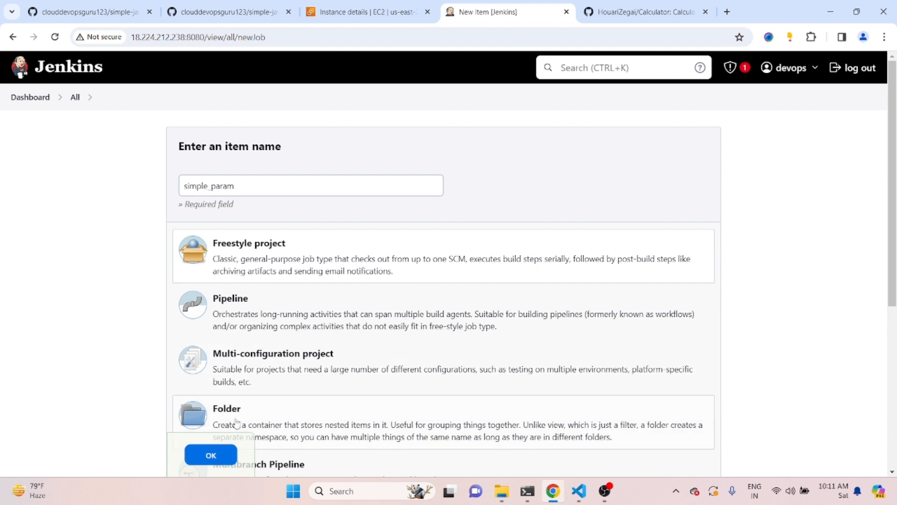
{"action": "left_click", "coordinate": [205, 456]}
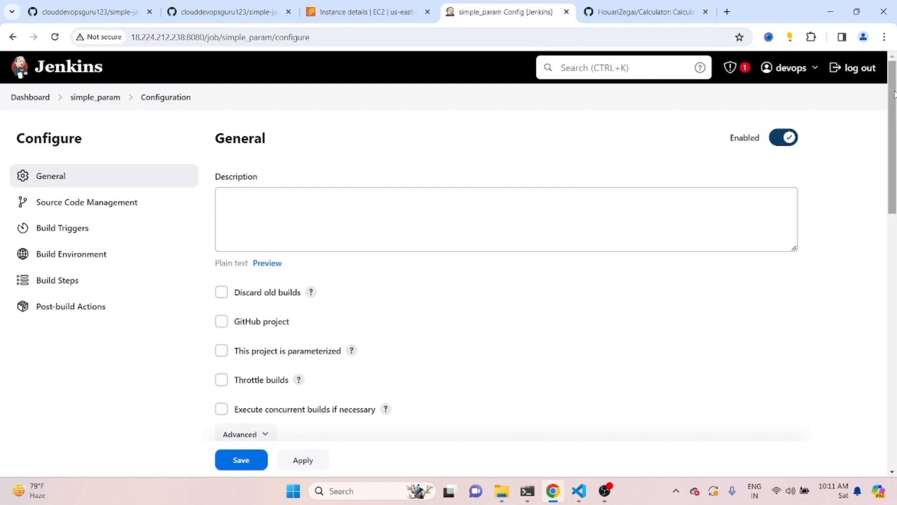
{"action": "left_click_drag", "start_coordinate": [895, 91], "coordinate": [896, 222]}
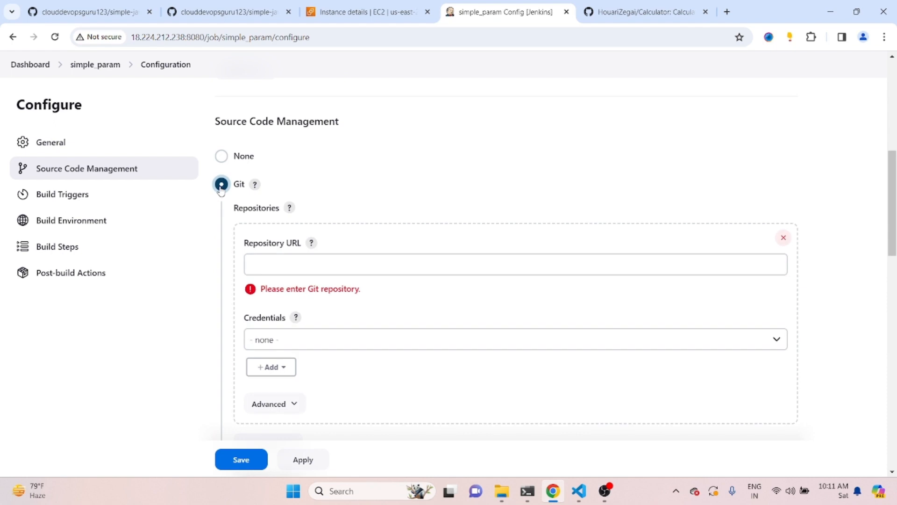
{"action": "left_click", "coordinate": [83, 9]}
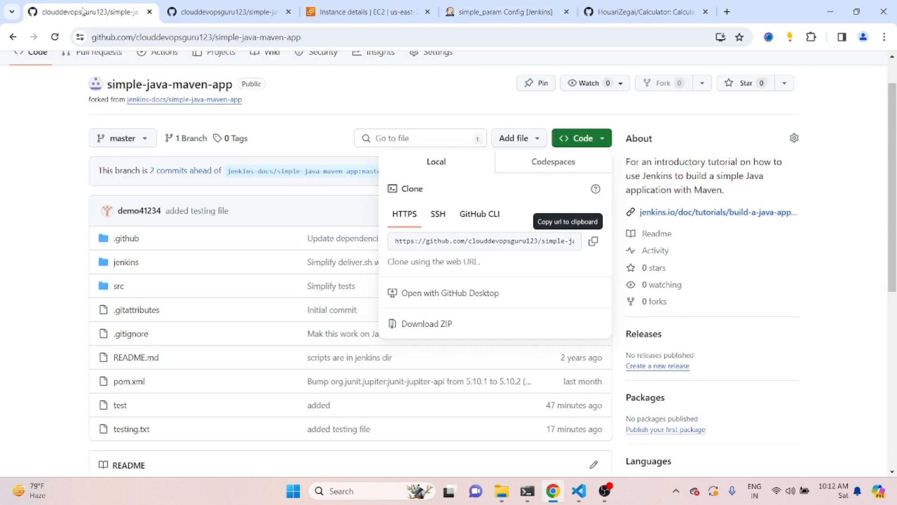
{"action": "left_click", "coordinate": [593, 241]}
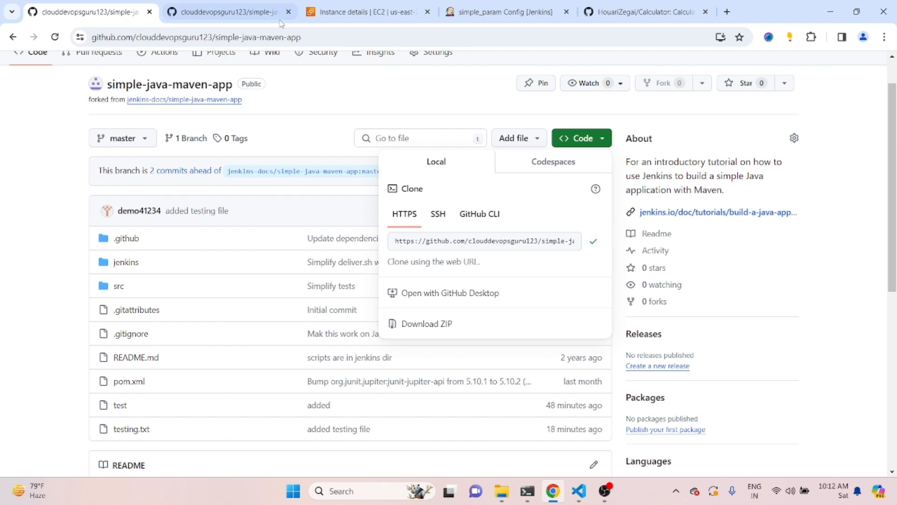
{"action": "left_click", "coordinate": [533, 13]}
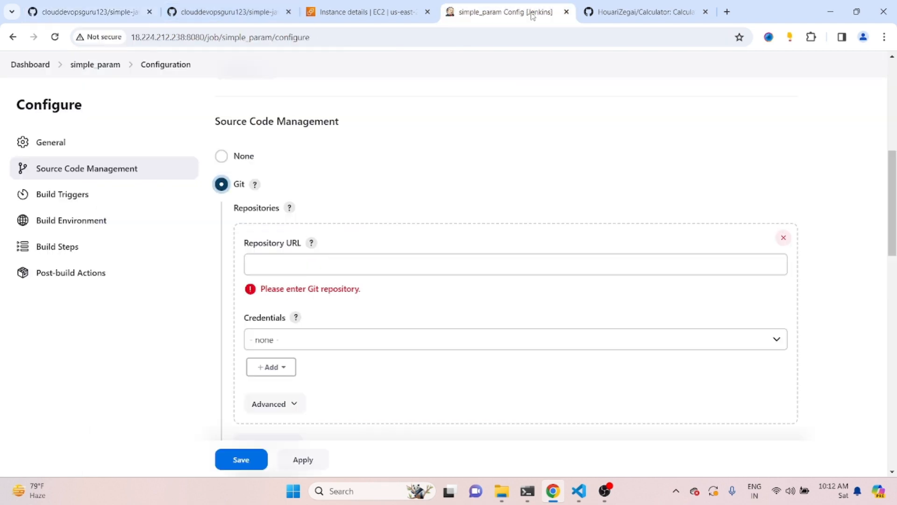
{"action": "left_click", "coordinate": [454, 261]}
{"action": "key", "text": "ctrl+v"}
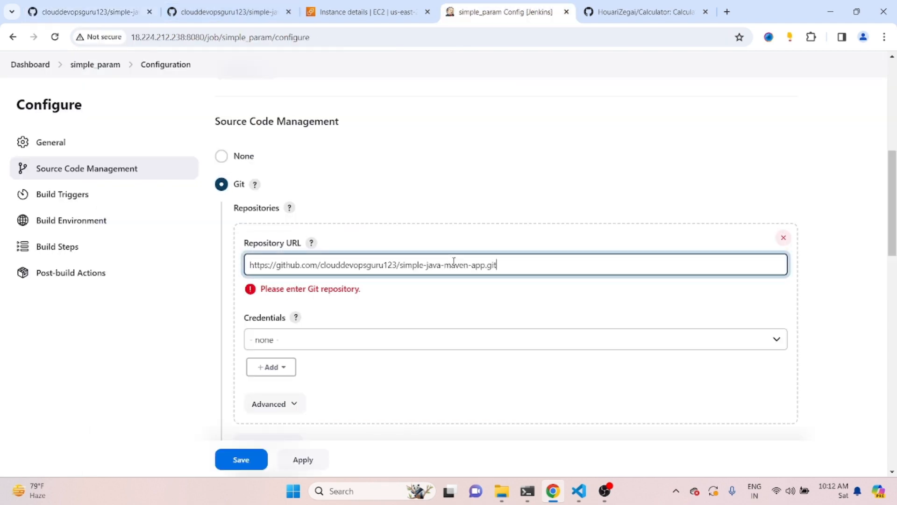
{"action": "left_click", "coordinate": [846, 314]}
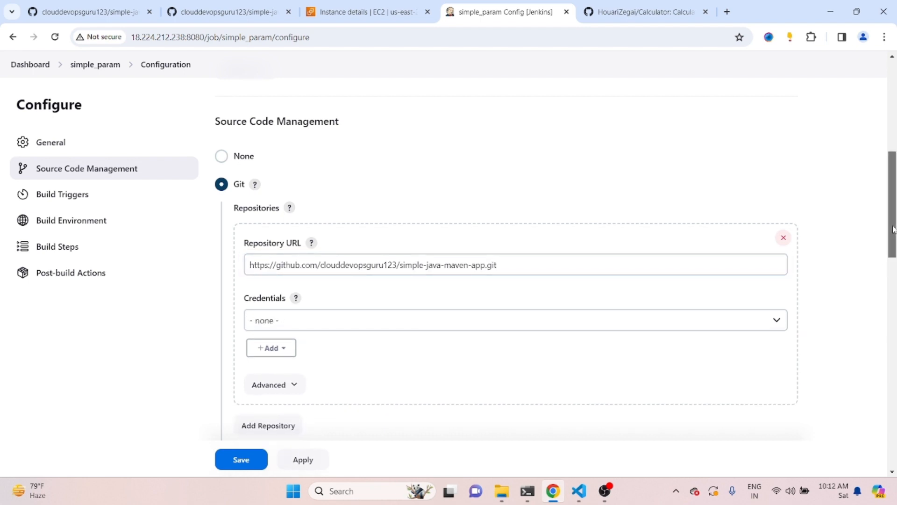
{"action": "scroll", "coordinate": [894, 227], "scroll_direction": "down", "scroll_amount": 3}
{"action": "scroll", "coordinate": [557, 250], "scroll_direction": "down", "scroll_amount": 1}
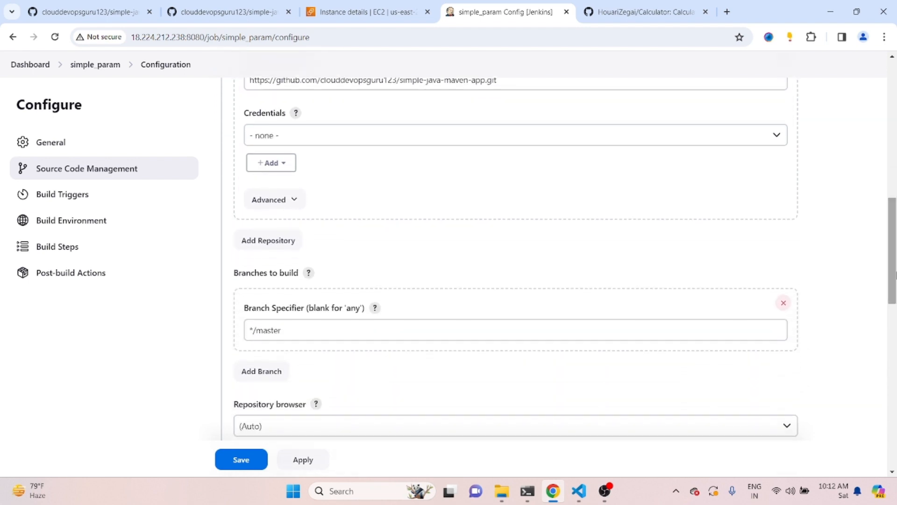
{"action": "left_click", "coordinate": [404, 332]}
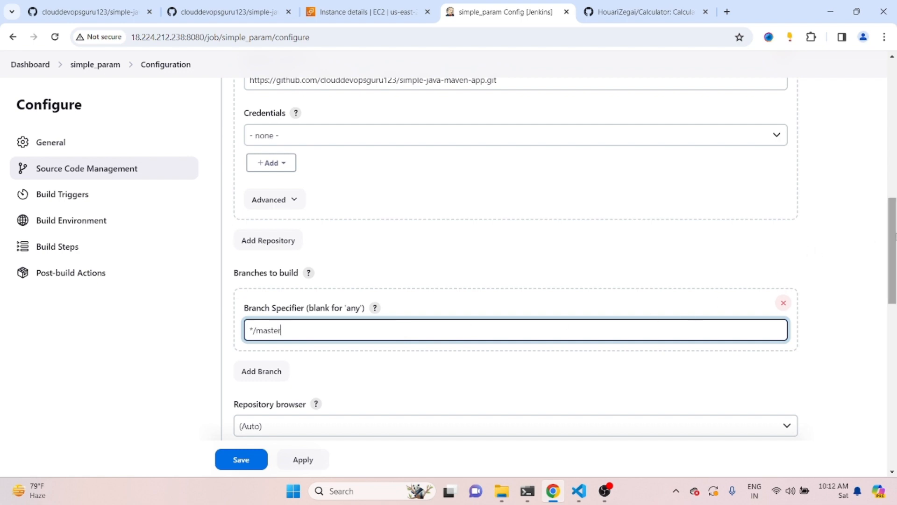
{"action": "left_click_drag", "start_coordinate": [895, 236], "coordinate": [895, 395]}
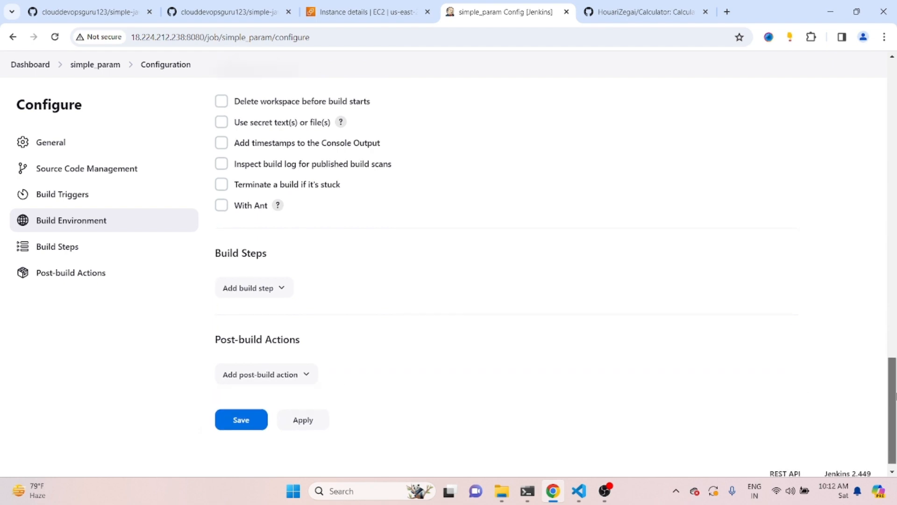
{"action": "left_click_drag", "start_coordinate": [895, 395], "coordinate": [895, 393]}
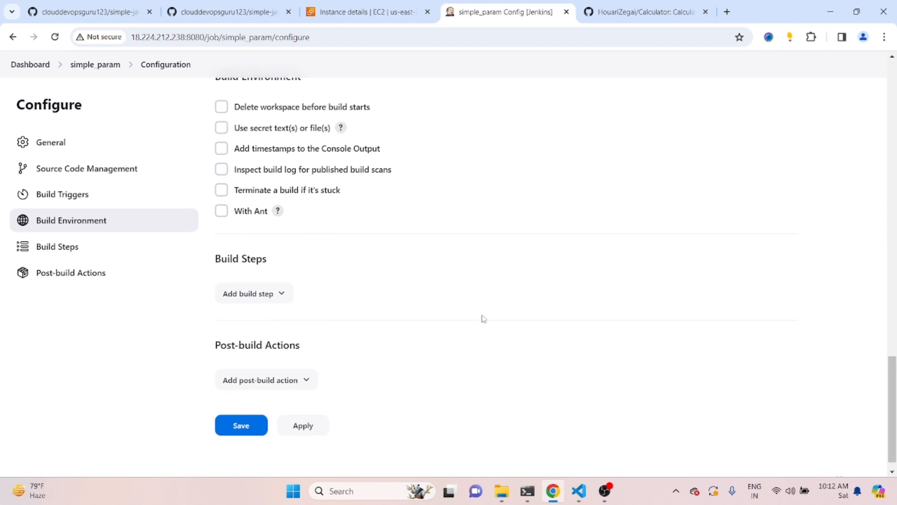
{"action": "left_click", "coordinate": [280, 295]}
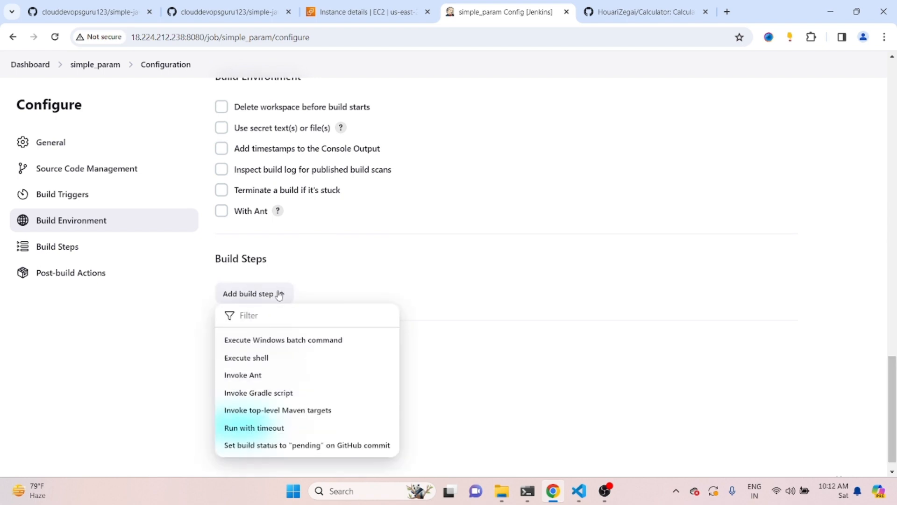
{"action": "left_click", "coordinate": [254, 397]}
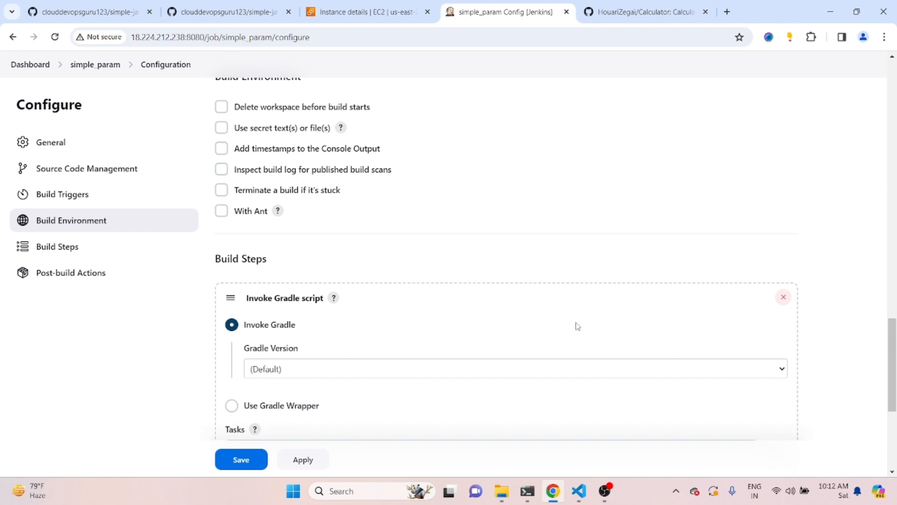
{"action": "left_click_drag", "start_coordinate": [890, 332], "coordinate": [895, 373]}
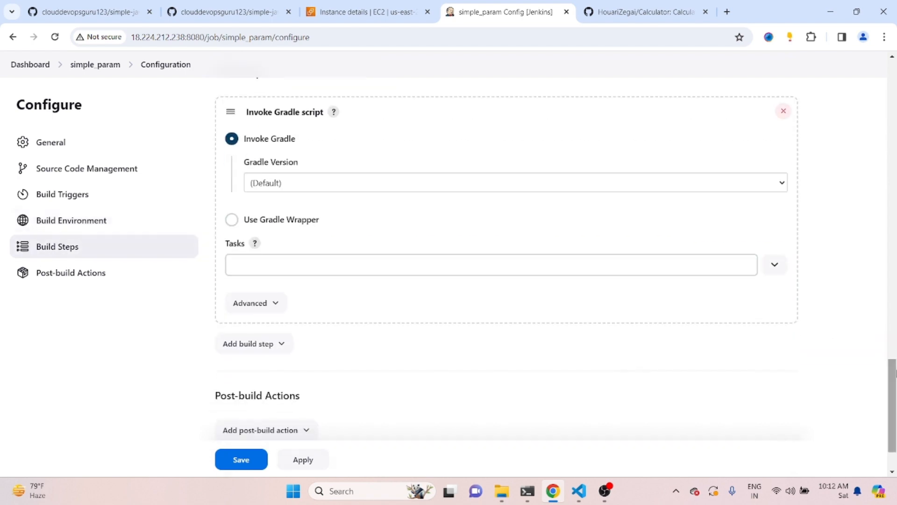
{"action": "left_click", "coordinate": [781, 181]}
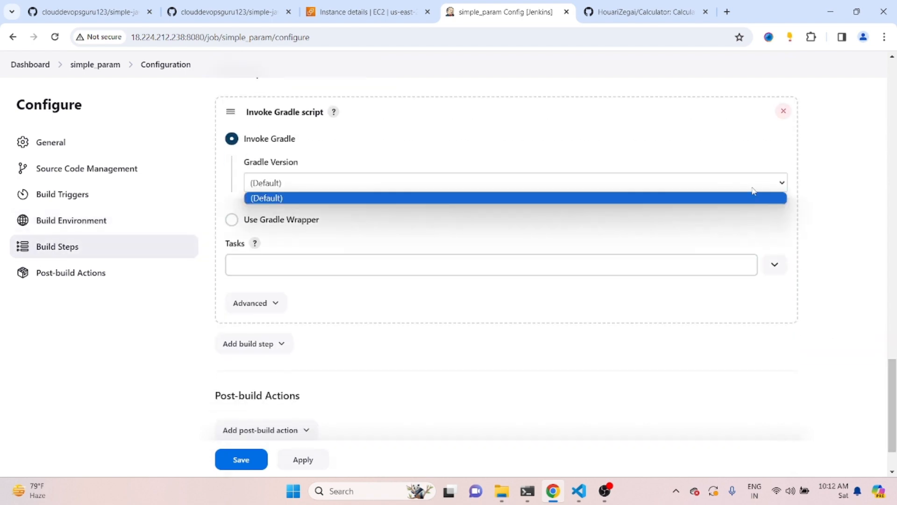
{"action": "left_click", "coordinate": [840, 170]}
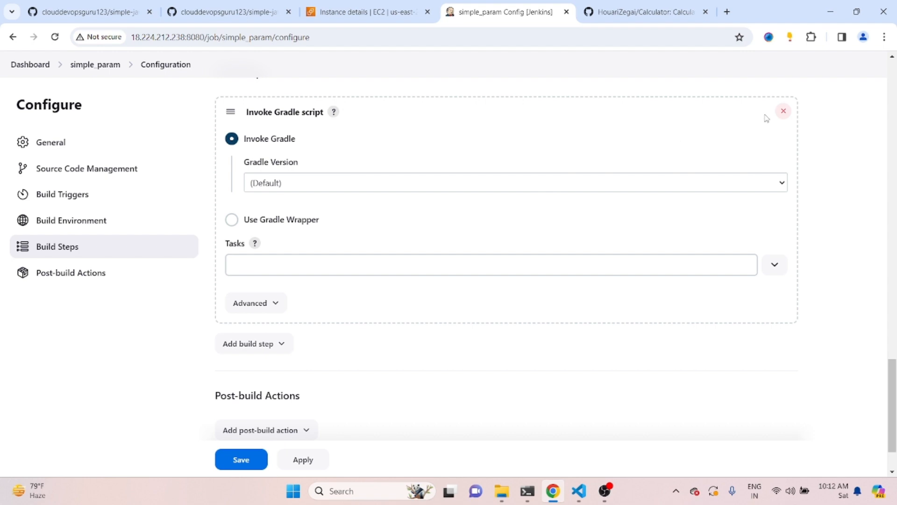
{"action": "left_click", "coordinate": [783, 113]}
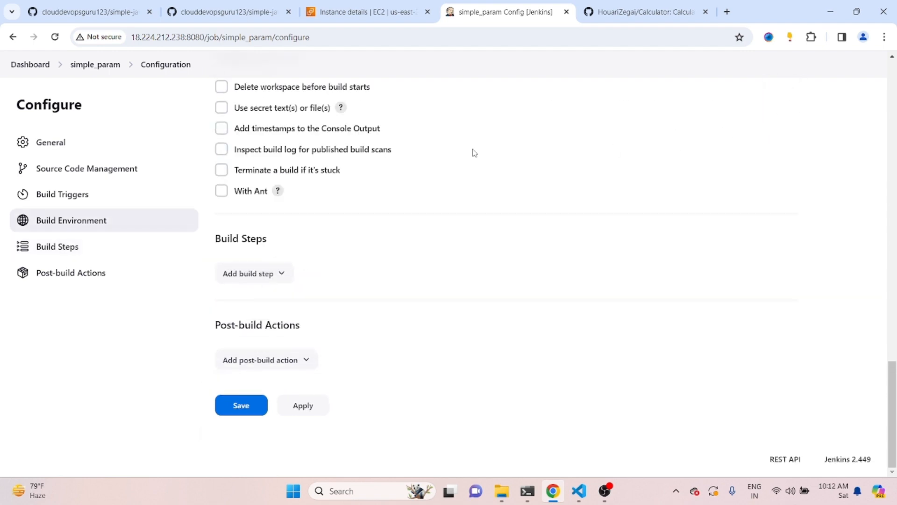
Add an Invoke top-level Maven targets build step using maven3.9 with the goal package, and save simple_param
{"action": "left_click", "coordinate": [281, 275]}
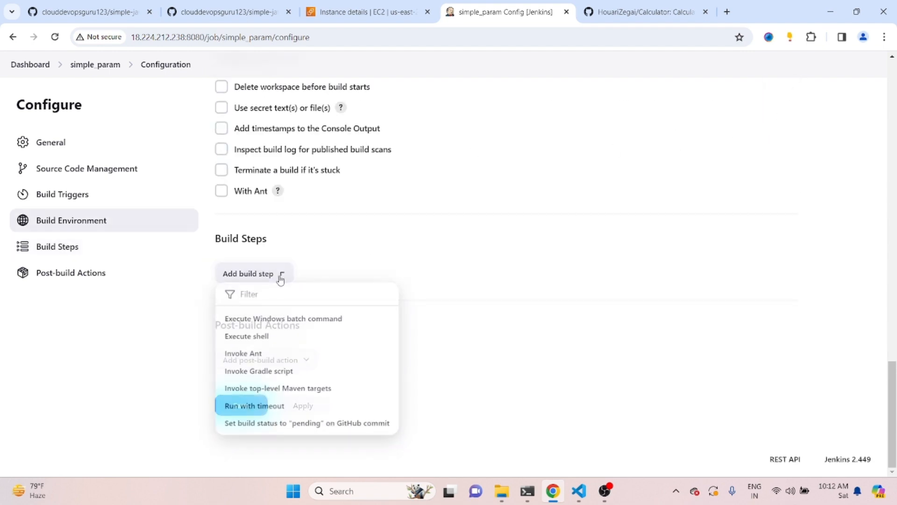
{"action": "left_click", "coordinate": [260, 391]}
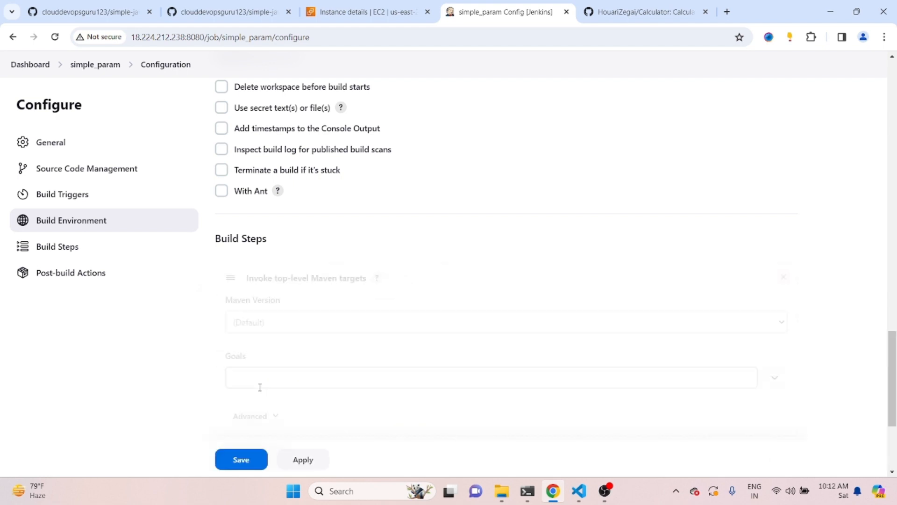
{"action": "left_click", "coordinate": [741, 317]}
{"action": "left_click", "coordinate": [611, 367]}
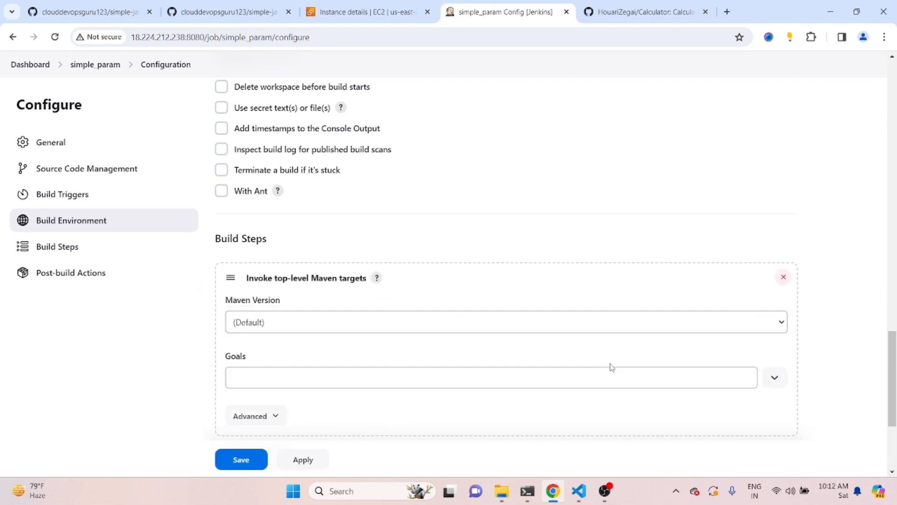
{"action": "left_click", "coordinate": [749, 330]}
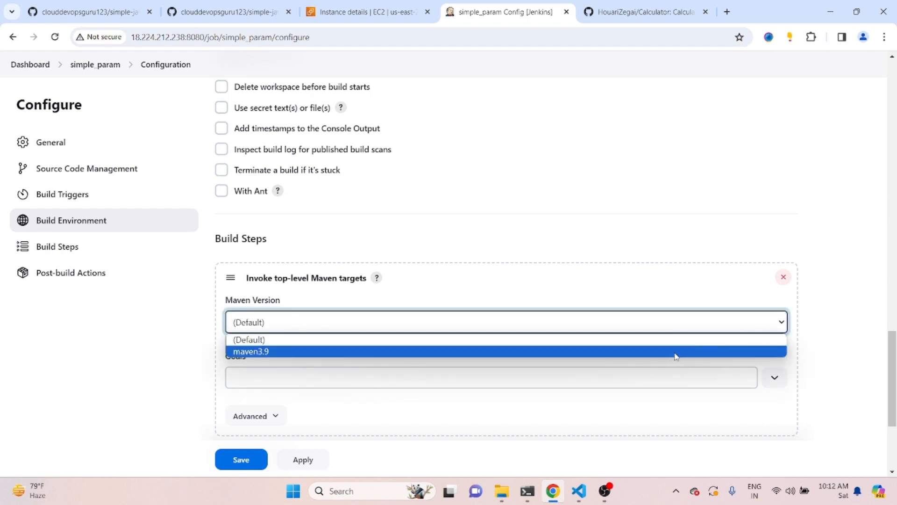
{"action": "left_click", "coordinate": [675, 354]}
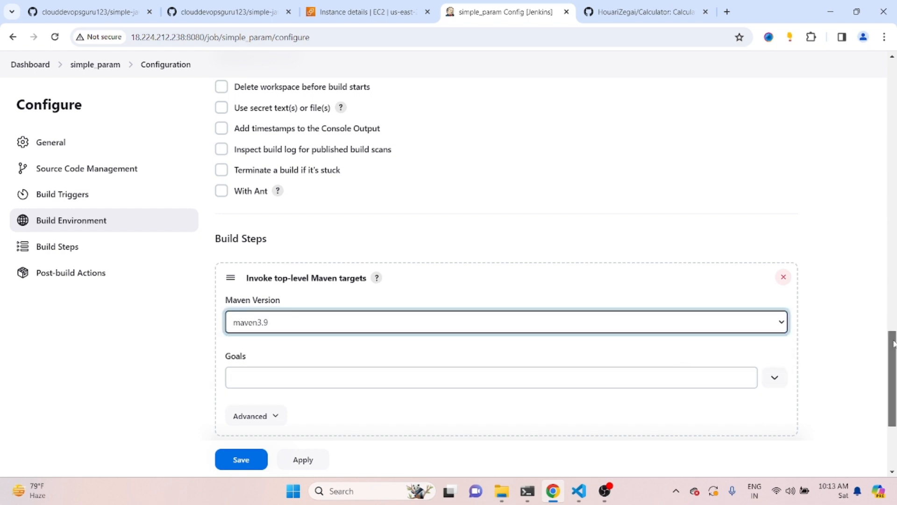
{"action": "scroll", "coordinate": [892, 360], "scroll_direction": "down", "scroll_amount": 2}
{"action": "left_click", "coordinate": [695, 276]}
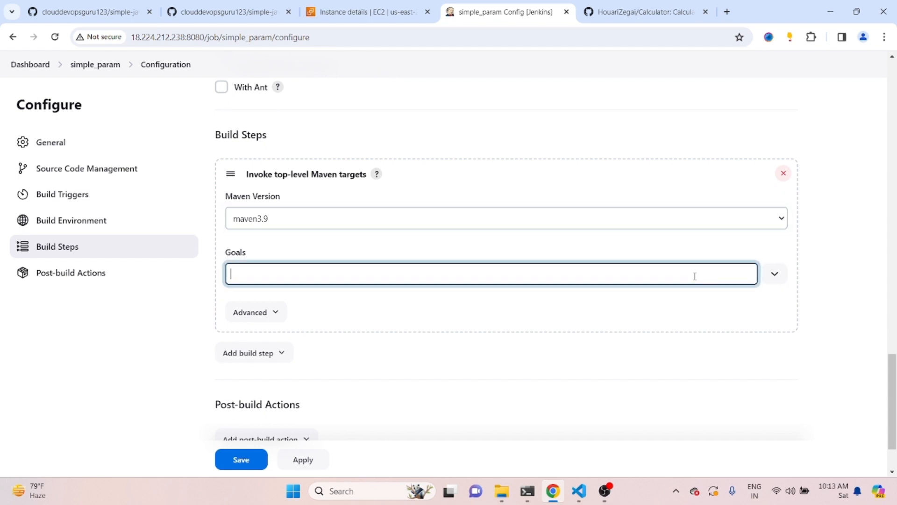
{"action": "type", "text": "package"}
{"action": "left_click", "coordinate": [240, 460]}
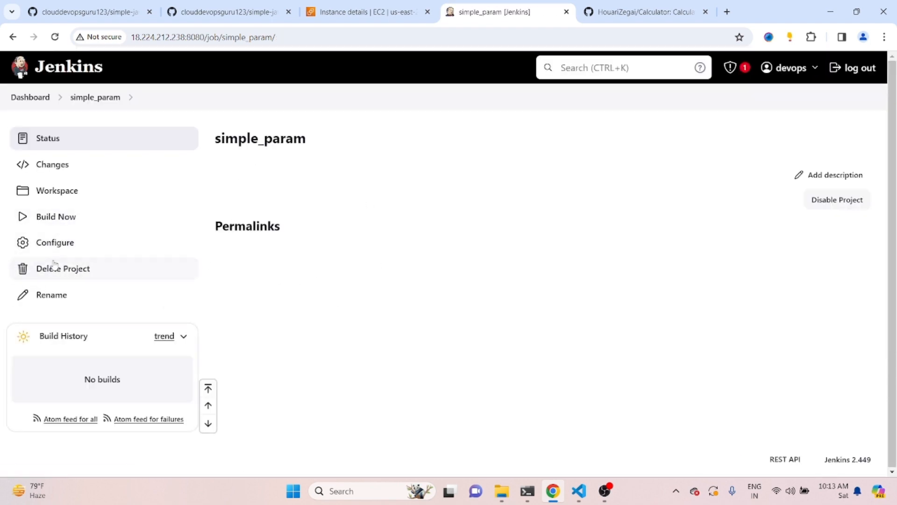
Build simple_param and examine the generated jar's path in the build's console output
{"action": "left_click", "coordinate": [52, 223]}
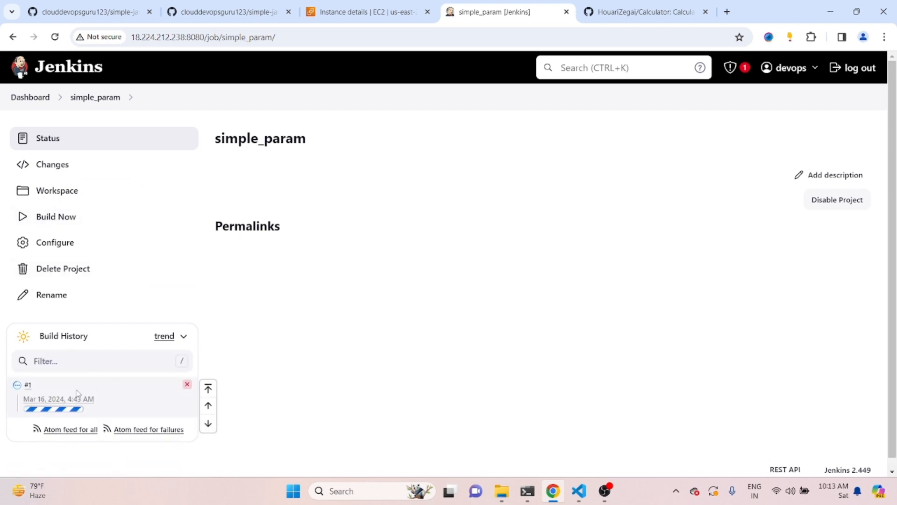
{"action": "left_click", "coordinate": [17, 386]}
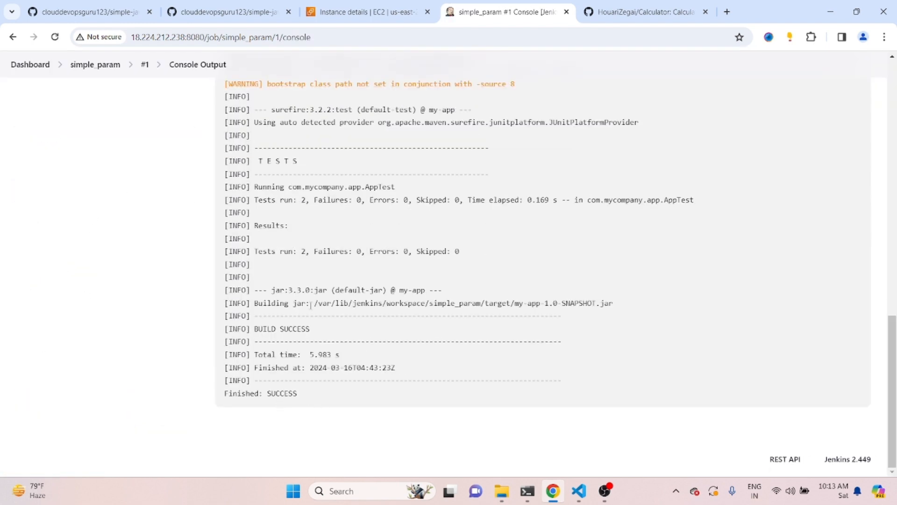
{"action": "left_click_drag", "start_coordinate": [311, 305], "coordinate": [616, 303]}
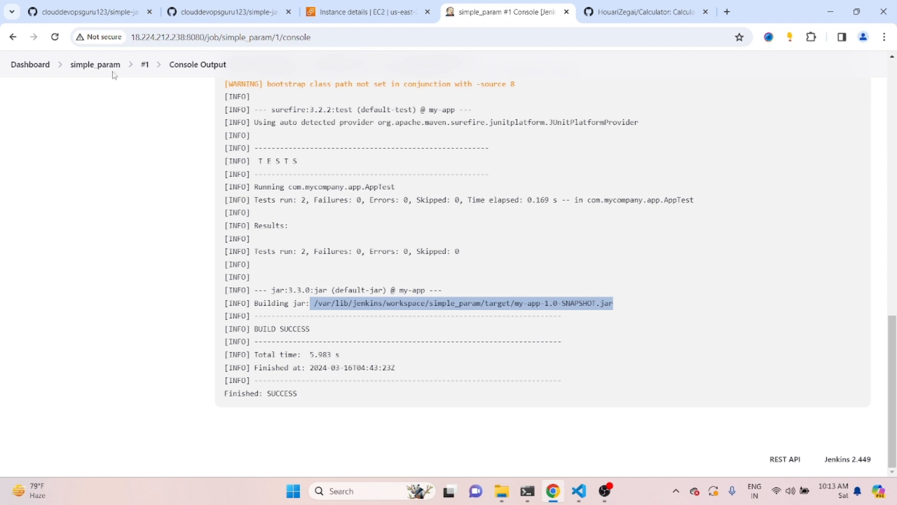
Parameterize simple_param in its configuration with a string parameter named Goal whose default value is package
{"action": "left_click", "coordinate": [95, 65]}
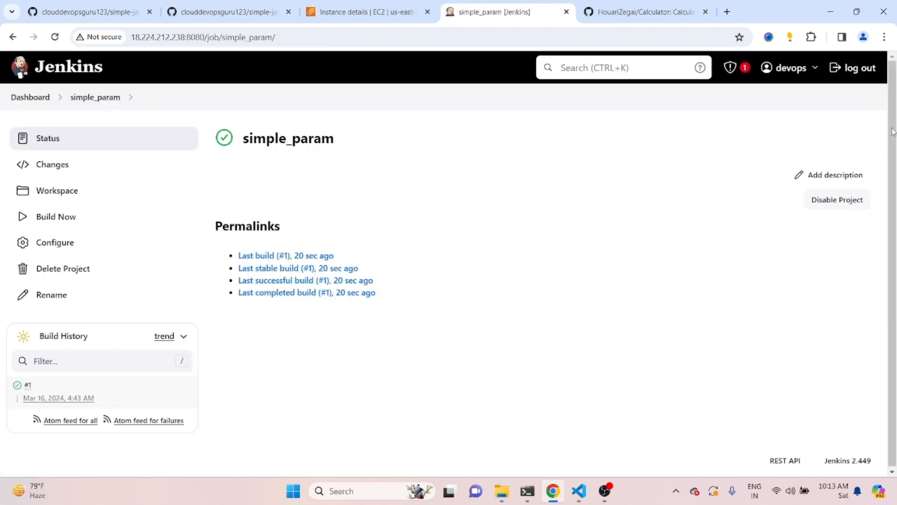
{"action": "left_click_drag", "start_coordinate": [893, 132], "coordinate": [896, 156]}
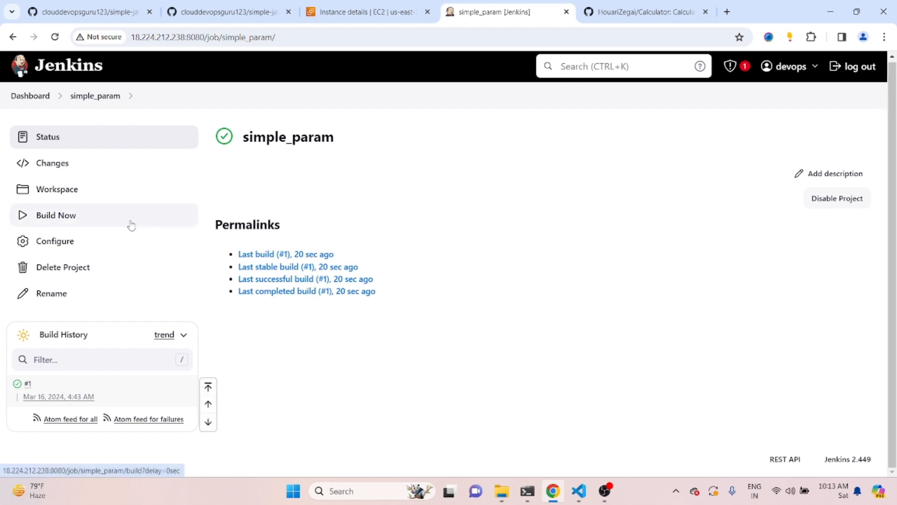
{"action": "left_click", "coordinate": [78, 243]}
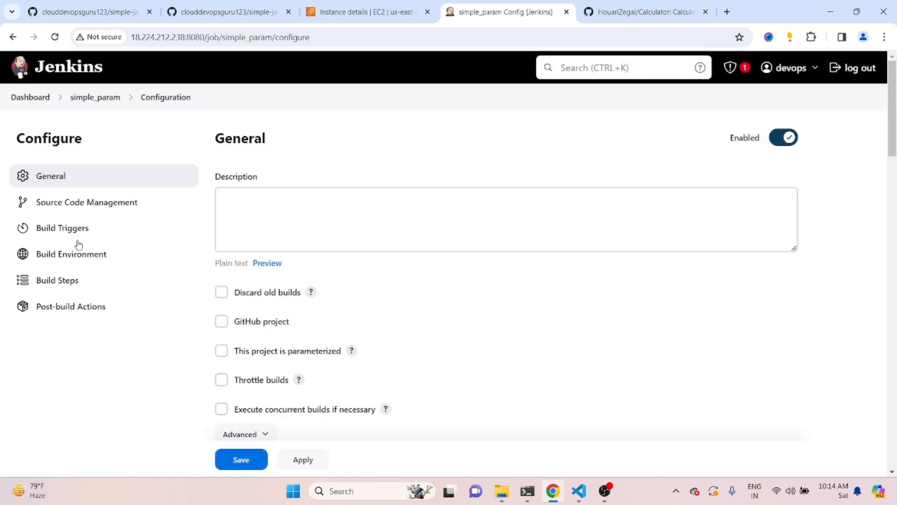
{"action": "left_click_drag", "start_coordinate": [895, 141], "coordinate": [895, 179]}
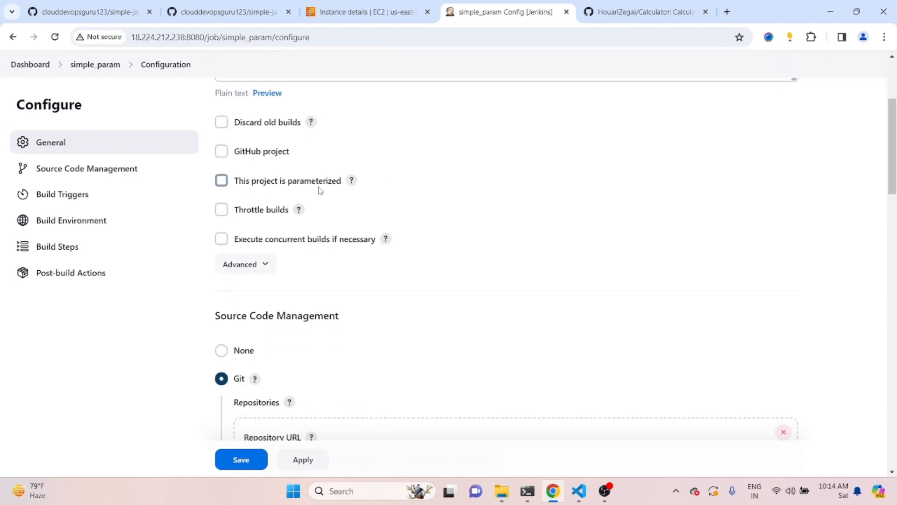
{"action": "left_click", "coordinate": [228, 183]}
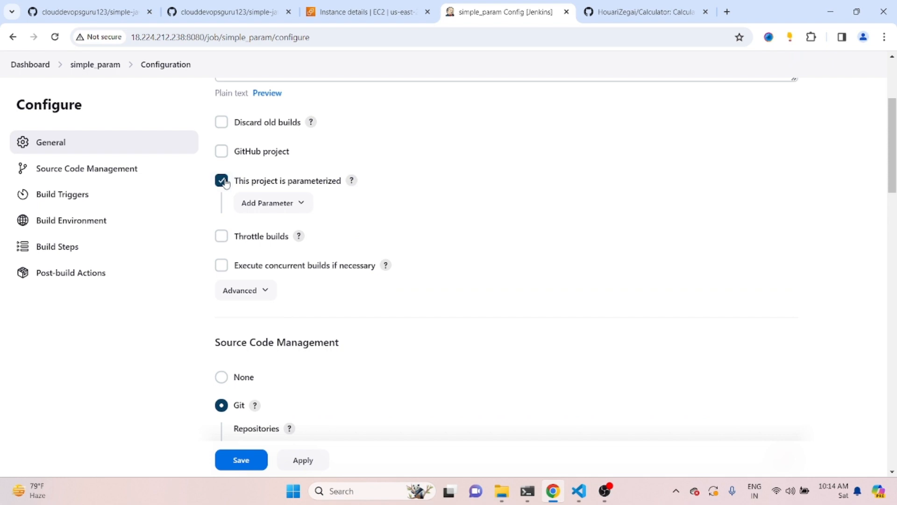
{"action": "left_click", "coordinate": [301, 204]}
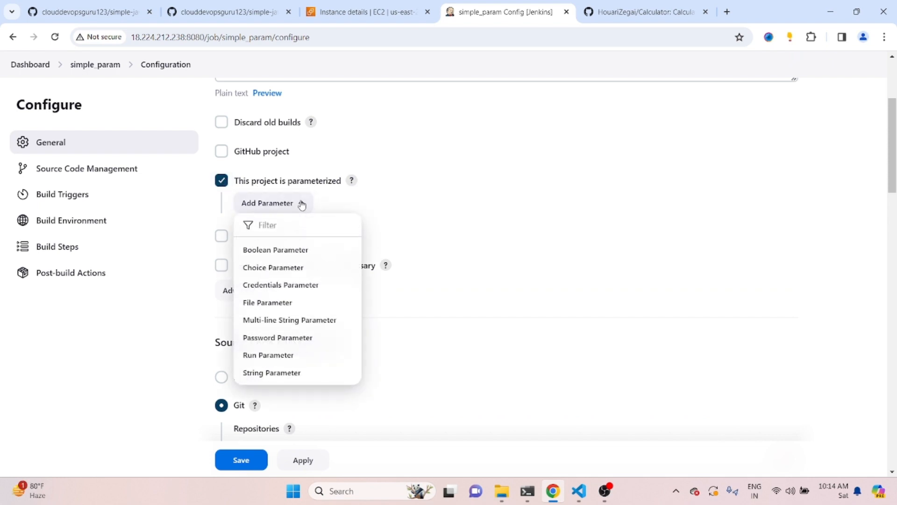
{"action": "left_click", "coordinate": [279, 372]}
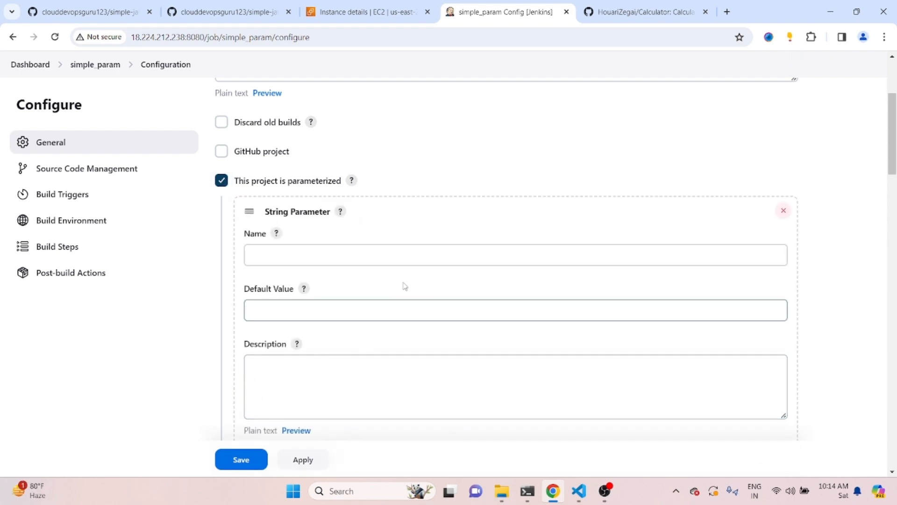
{"action": "left_click", "coordinate": [387, 257]}
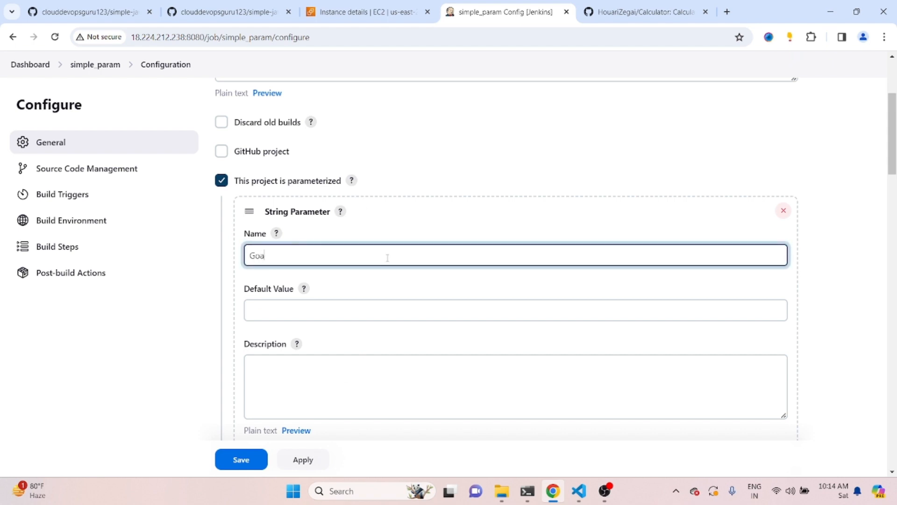
{"action": "left_click", "coordinate": [428, 314]}
{"action": "type", "text": "package"}
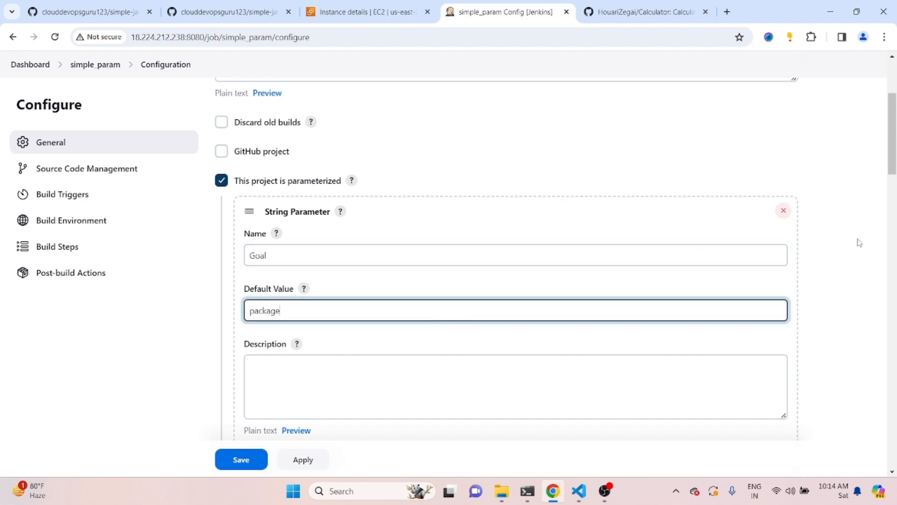
Replace the fixed goal in the Maven build step with a reference to the Goal parameter and save the job
{"action": "left_click_drag", "start_coordinate": [890, 144], "coordinate": [893, 168]}
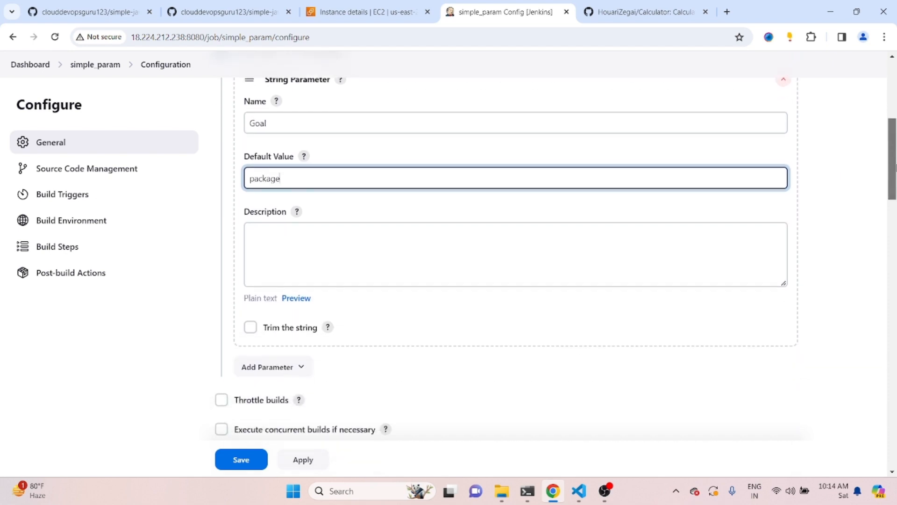
{"action": "left_click_drag", "start_coordinate": [896, 167], "coordinate": [895, 408]}
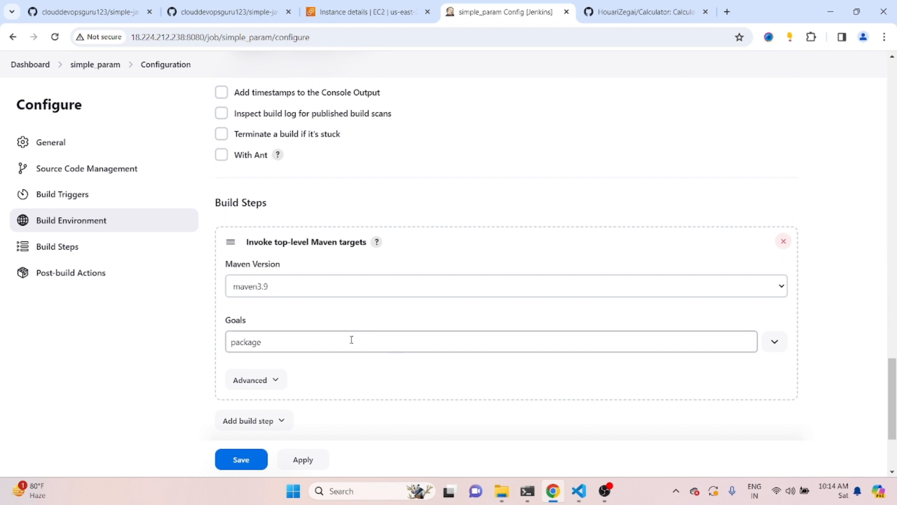
{"action": "left_click_drag", "start_coordinate": [350, 340], "coordinate": [229, 336]}
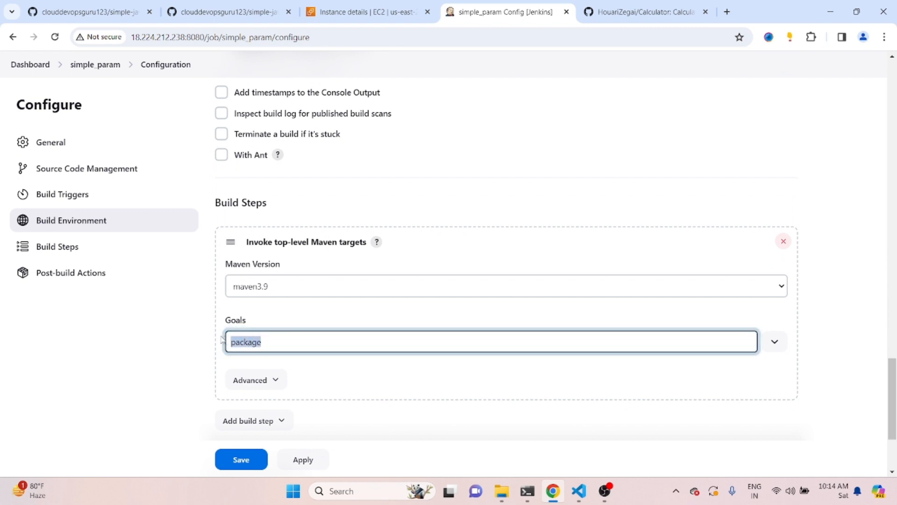
{"action": "key", "text": "BackSpace"}
{"action": "left_click", "coordinate": [231, 461]}
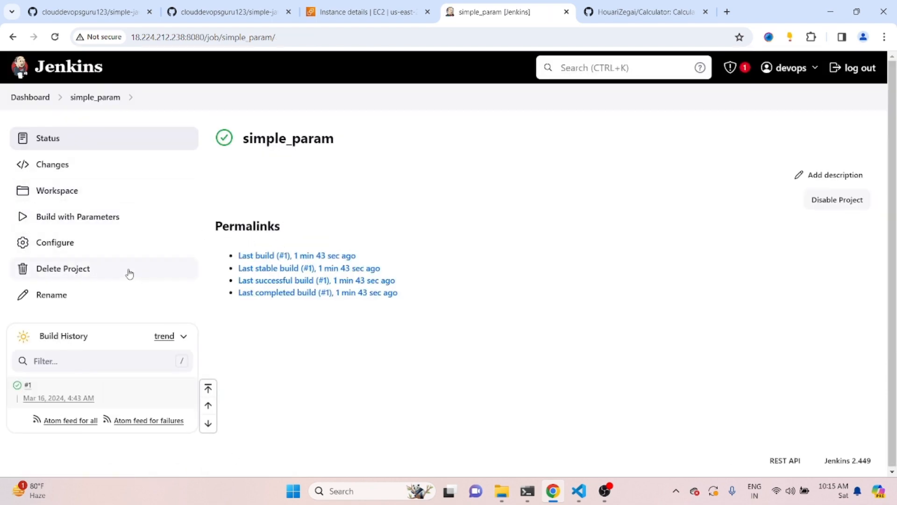
Build simple_param with the Goal parameter kept at package and examine the Maven command and result in its console output
{"action": "left_click", "coordinate": [51, 224]}
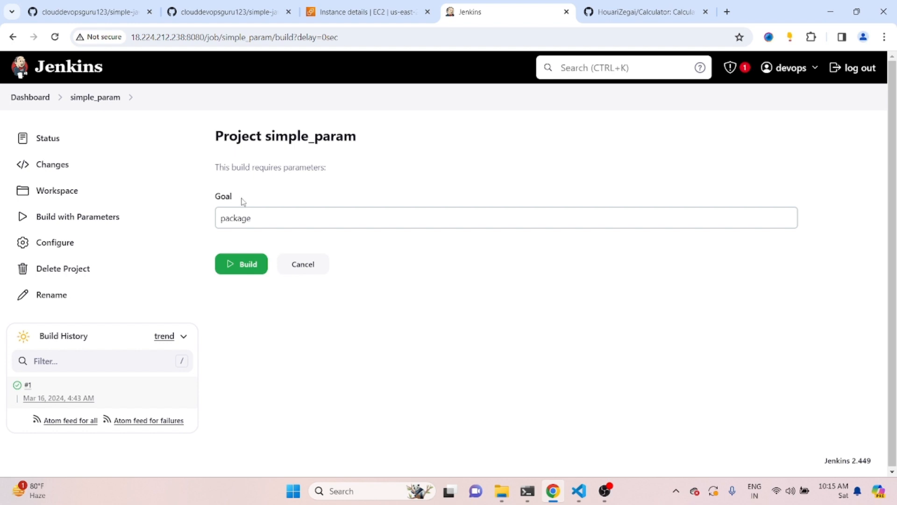
{"action": "left_click", "coordinate": [262, 213]}
{"action": "left_click_drag", "start_coordinate": [262, 219], "coordinate": [220, 224]}
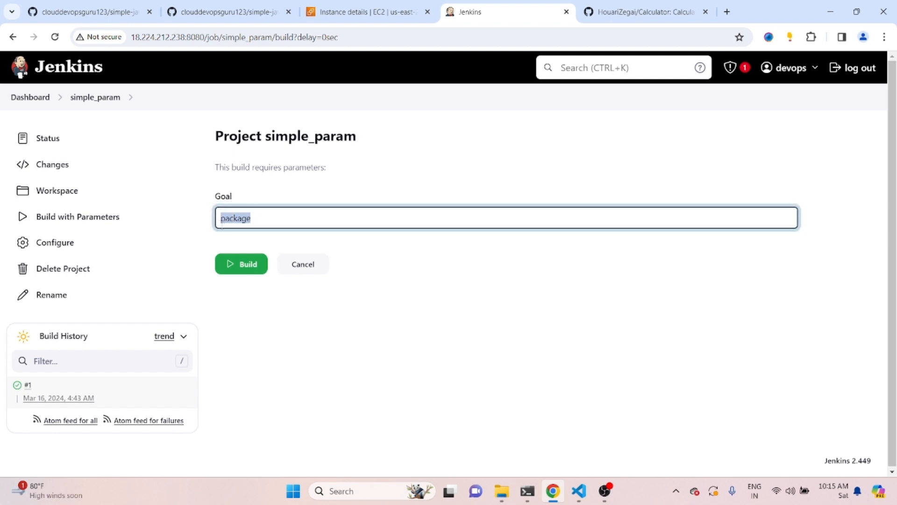
{"action": "left_click", "coordinate": [336, 328]}
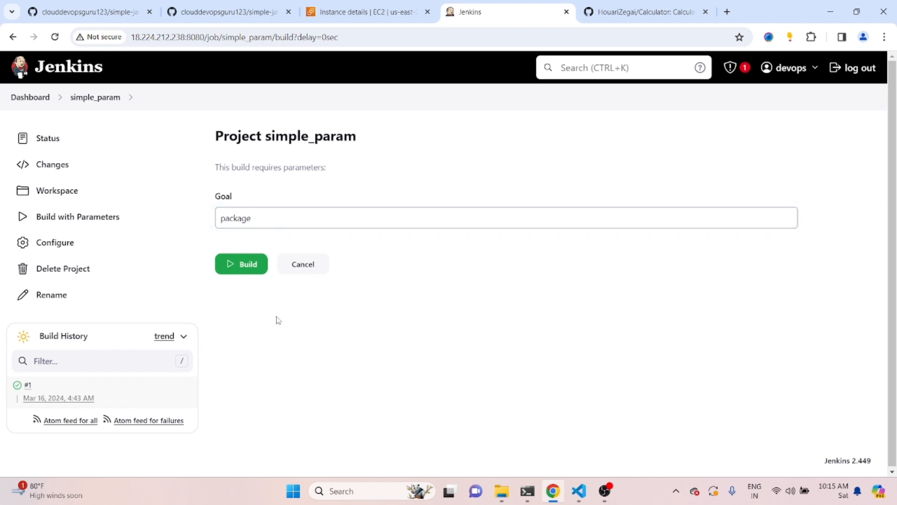
{"action": "left_click", "coordinate": [233, 266]}
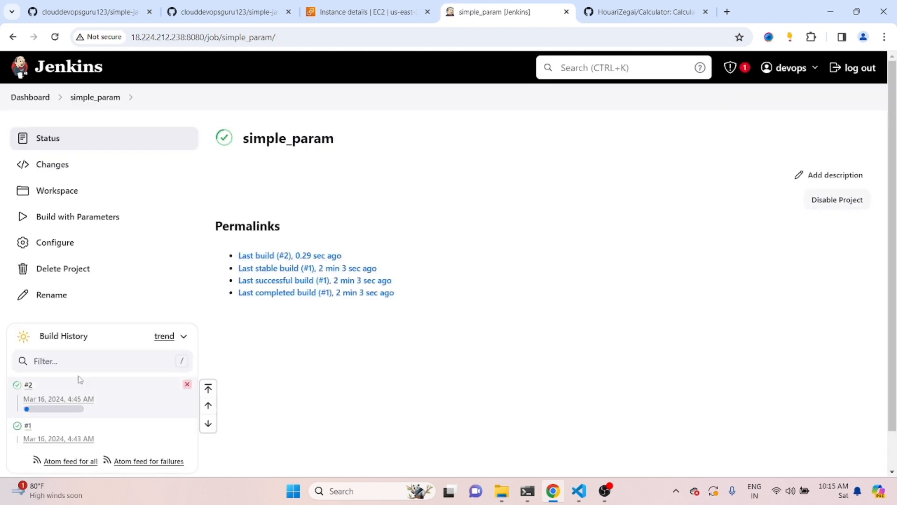
{"action": "left_click", "coordinate": [19, 391]}
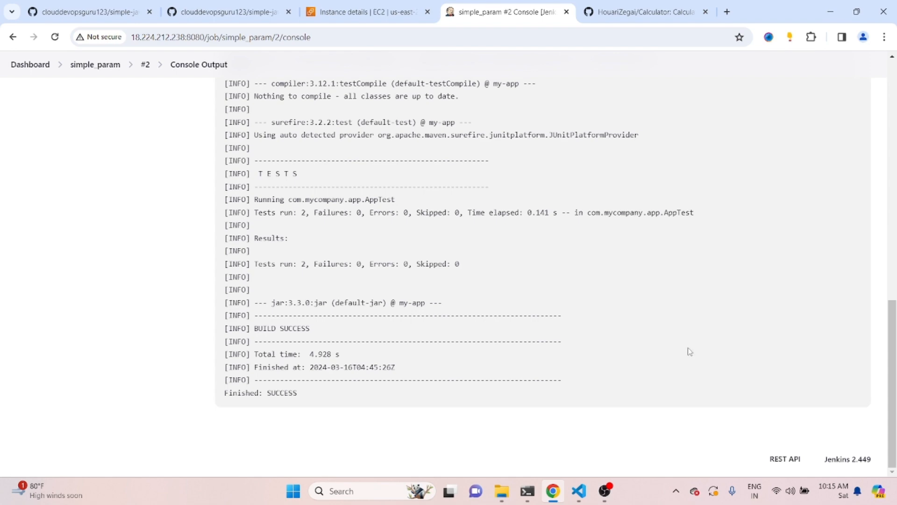
{"action": "left_click_drag", "start_coordinate": [888, 372], "coordinate": [894, 117]}
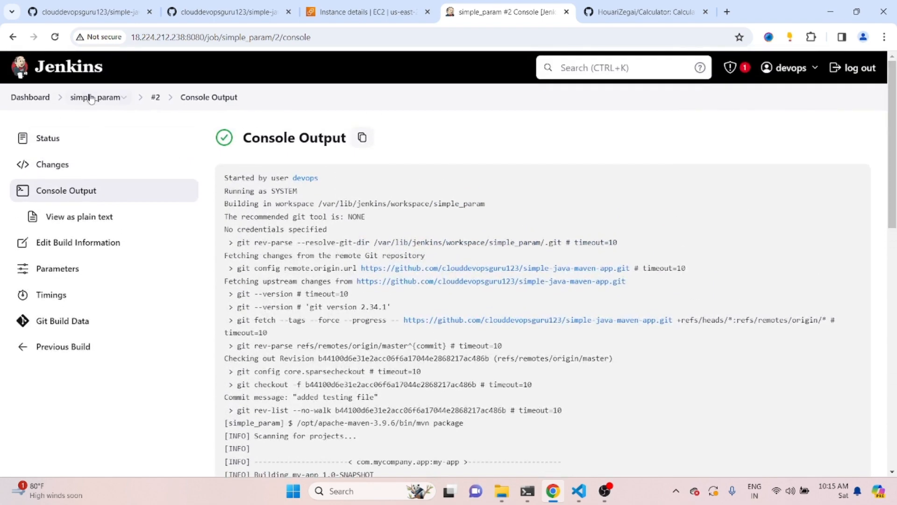
Build simple_param again with the Goal parameter set to test and examine the Maven command in its console output
{"action": "left_click", "coordinate": [106, 101]}
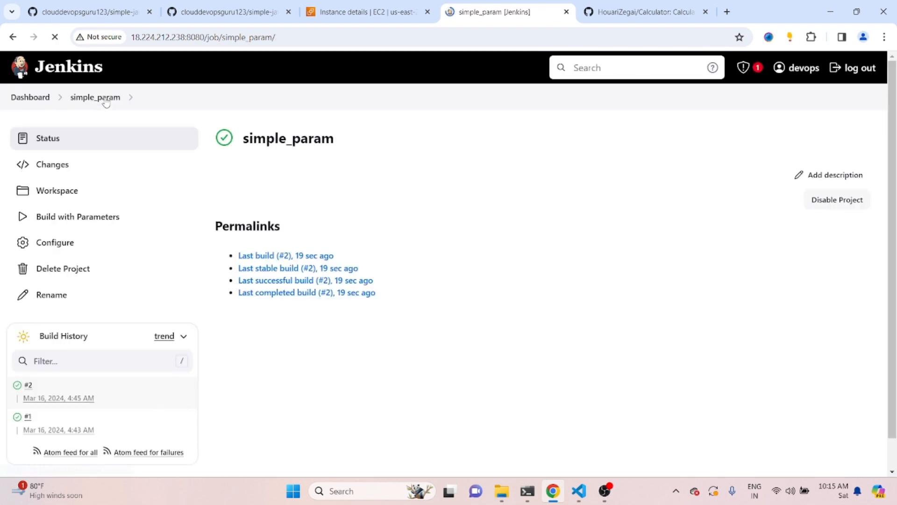
{"action": "left_click", "coordinate": [94, 227]}
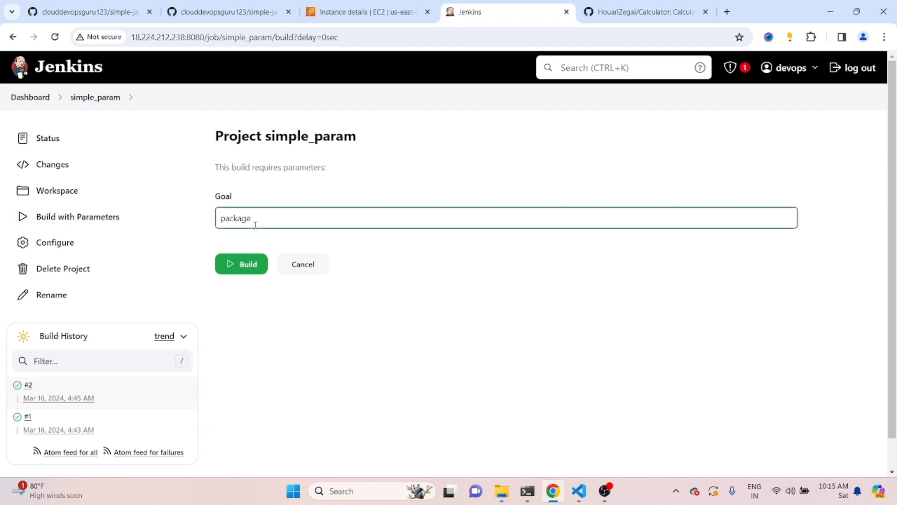
{"action": "left_click_drag", "start_coordinate": [270, 220], "coordinate": [220, 222]}
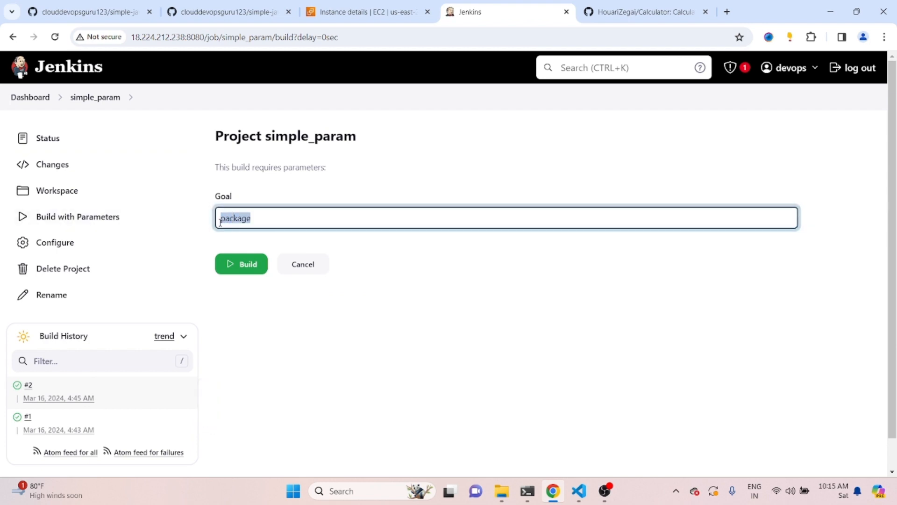
{"action": "key", "text": "BackSpace"}
{"action": "left_click", "coordinate": [234, 265]}
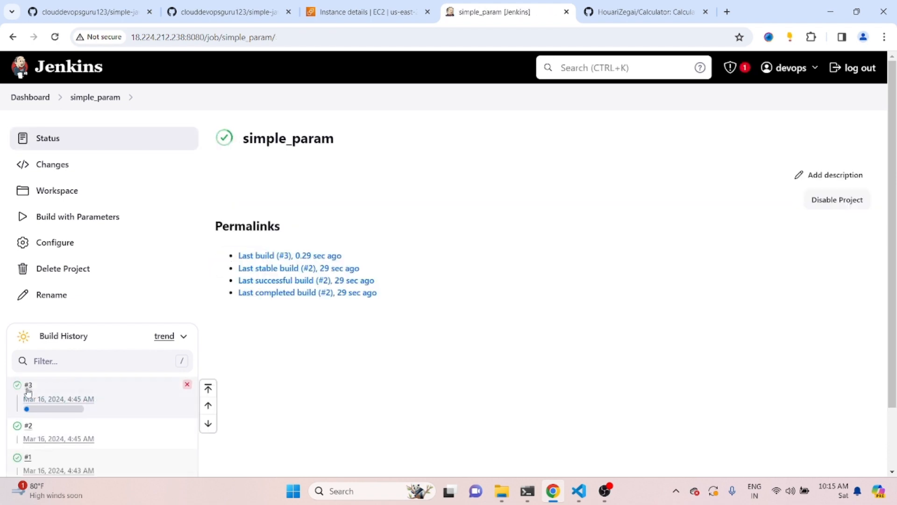
{"action": "left_click", "coordinate": [18, 388]}
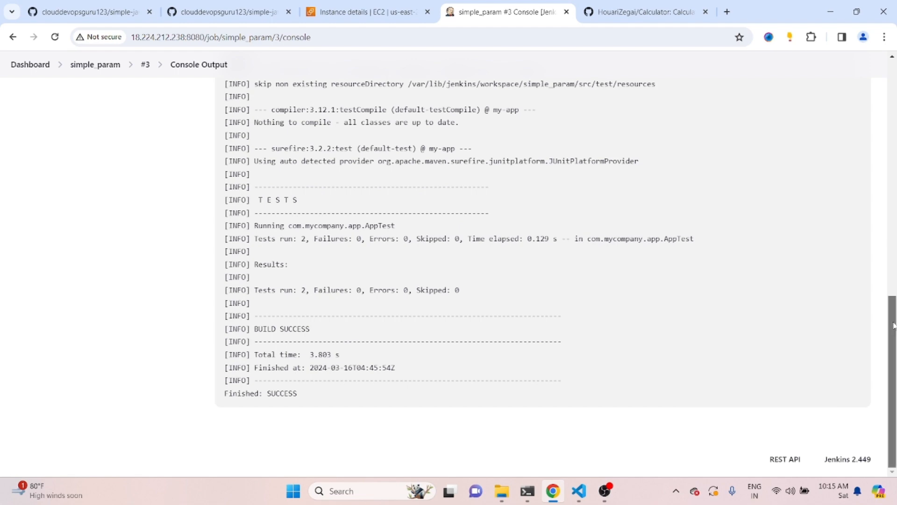
{"action": "left_click_drag", "start_coordinate": [894, 326], "coordinate": [859, 162]}
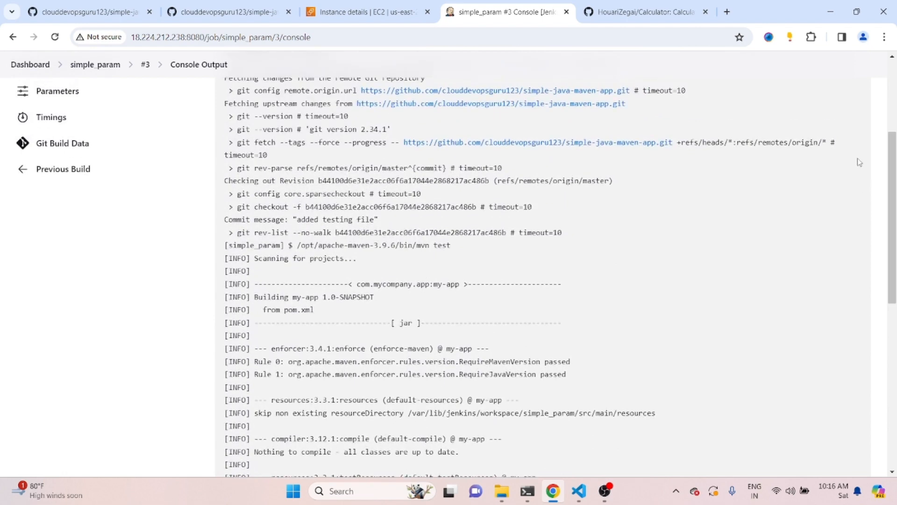
Compare the Maven commands in the console outputs of simple_param builds #3 and #2
{"action": "left_click_drag", "start_coordinate": [457, 249], "coordinate": [298, 245]}
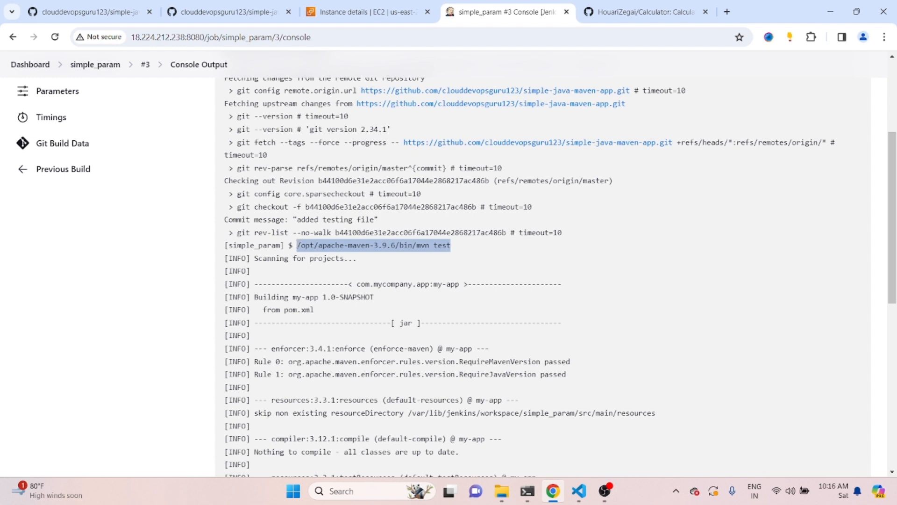
{"action": "left_click", "coordinate": [457, 256]}
{"action": "left_click_drag", "start_coordinate": [456, 247], "coordinate": [289, 246]}
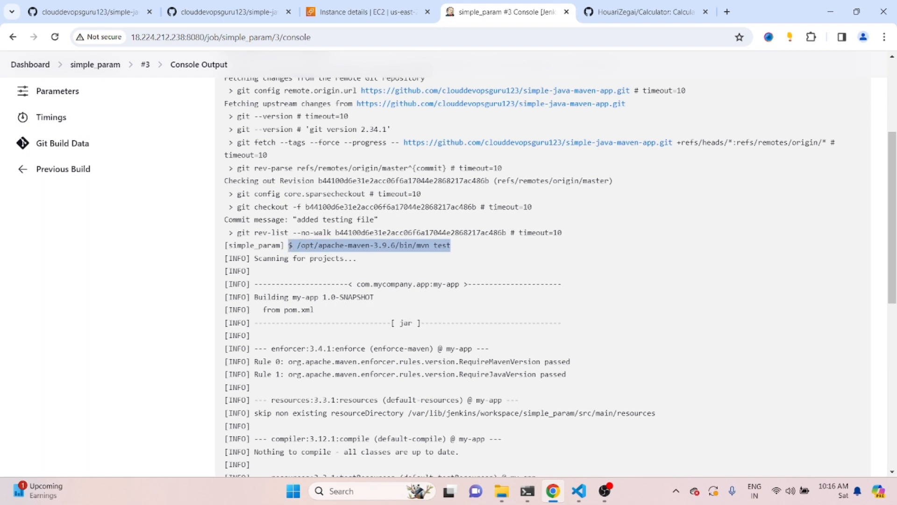
{"action": "left_click", "coordinate": [85, 68]}
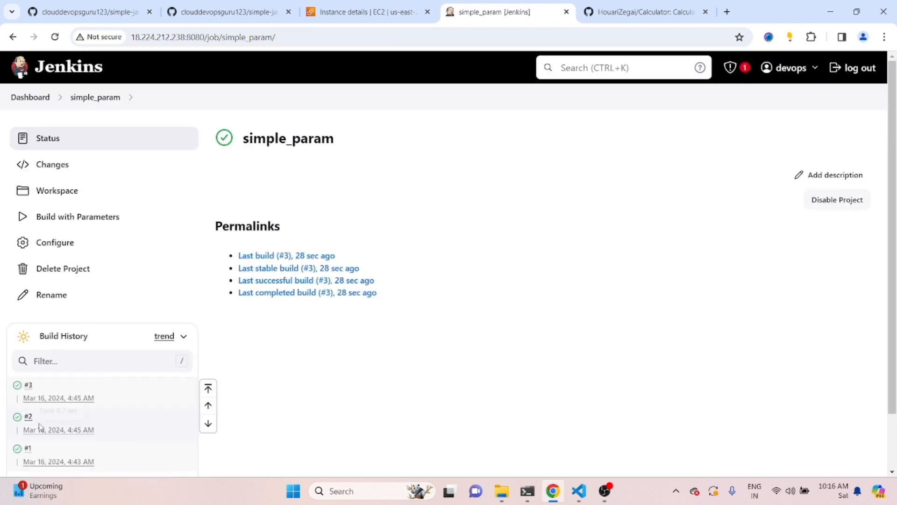
{"action": "left_click", "coordinate": [17, 417]}
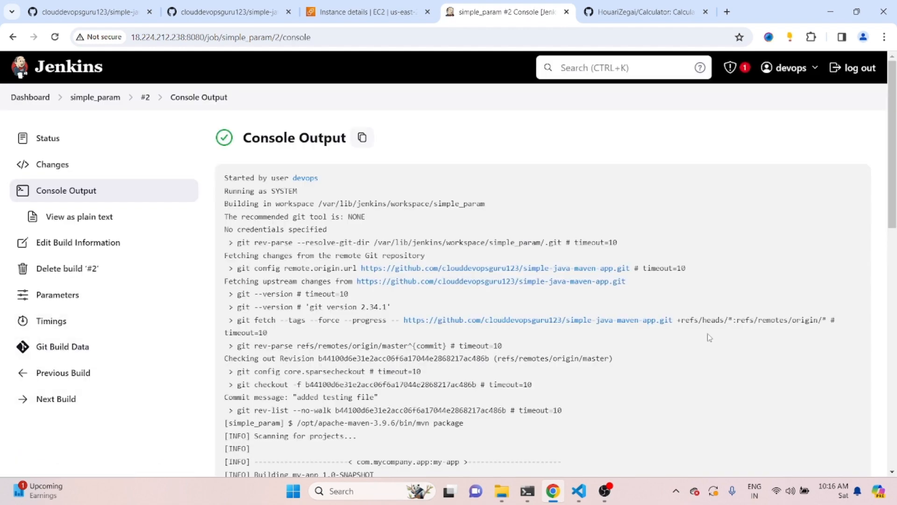
{"action": "scroll", "coordinate": [462, 287], "scroll_direction": "down", "scroll_amount": 2}
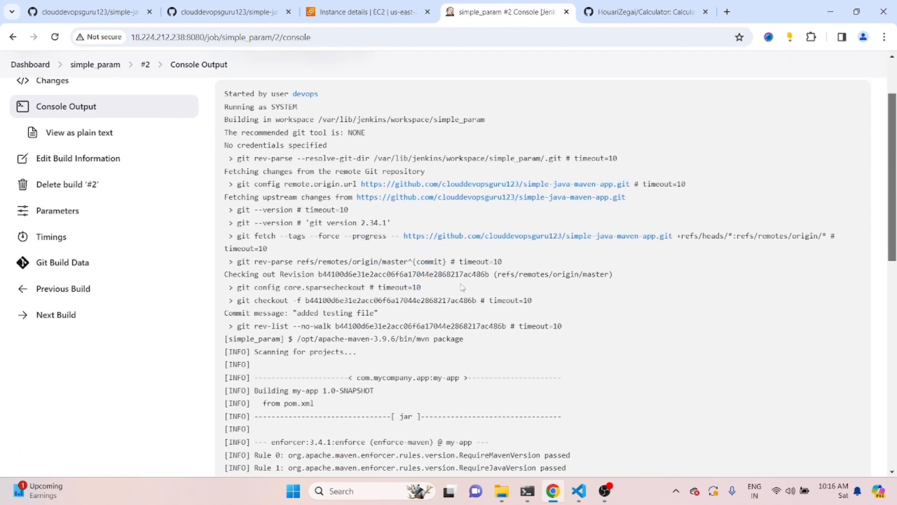
{"action": "left_click_drag", "start_coordinate": [469, 340], "coordinate": [417, 339]}
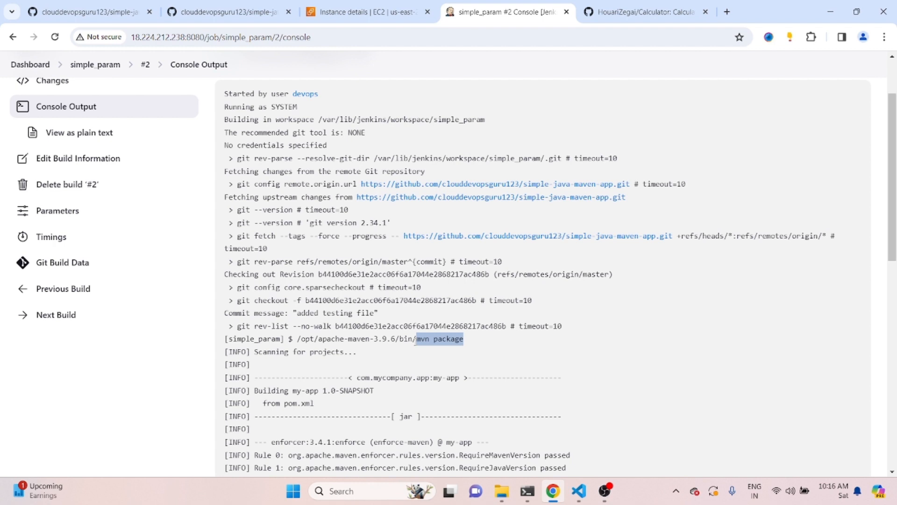
Return to the simple_param job and examine the free-text Goal field in its parameterized build form
{"action": "left_click", "coordinate": [96, 67]}
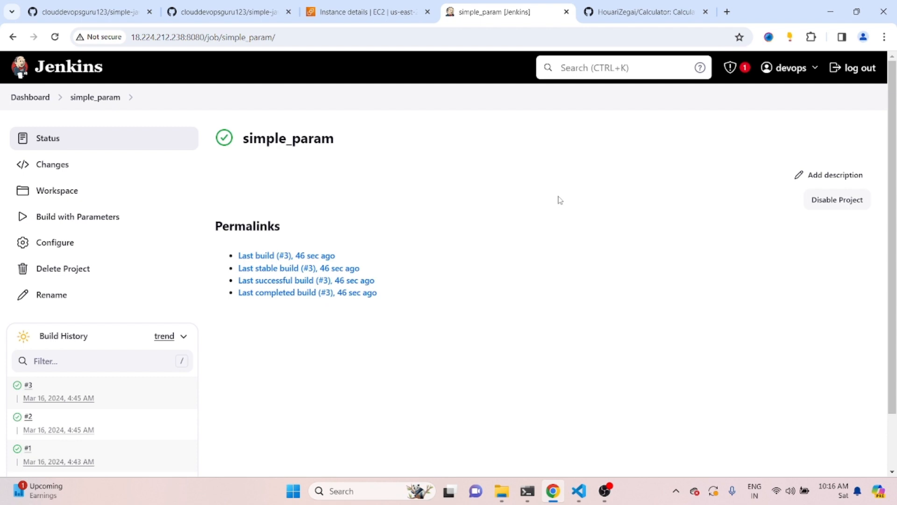
{"action": "scroll", "coordinate": [895, 124], "scroll_direction": "down", "scroll_amount": 2}
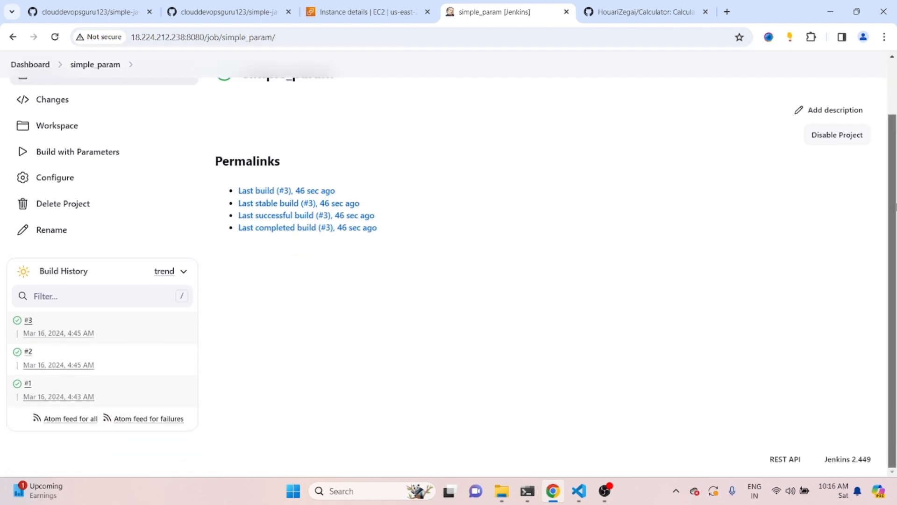
{"action": "scroll", "coordinate": [895, 120], "scroll_direction": "up", "scroll_amount": 2}
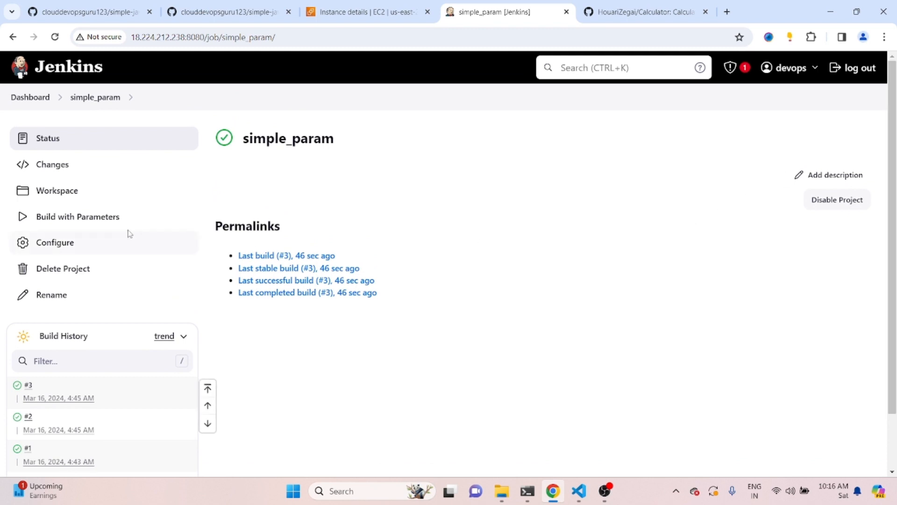
{"action": "left_click", "coordinate": [107, 220]}
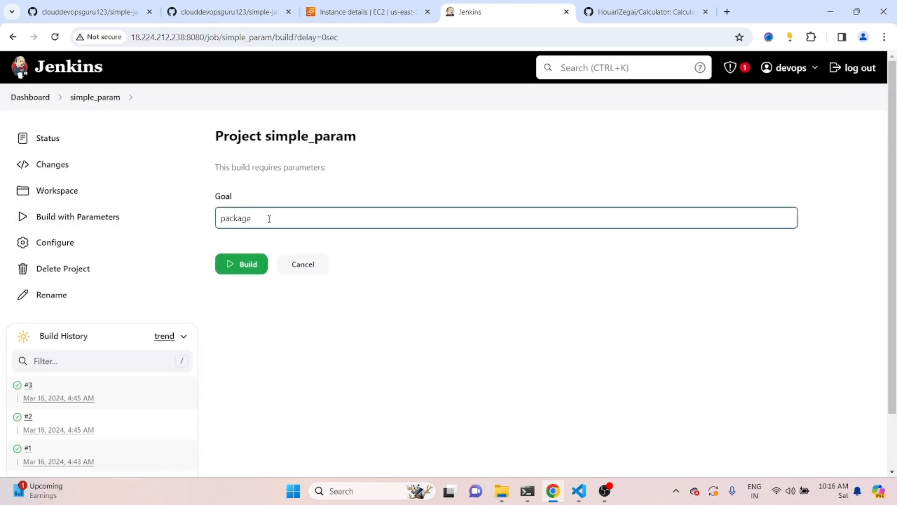
{"action": "left_click_drag", "start_coordinate": [270, 219], "coordinate": [218, 220]}
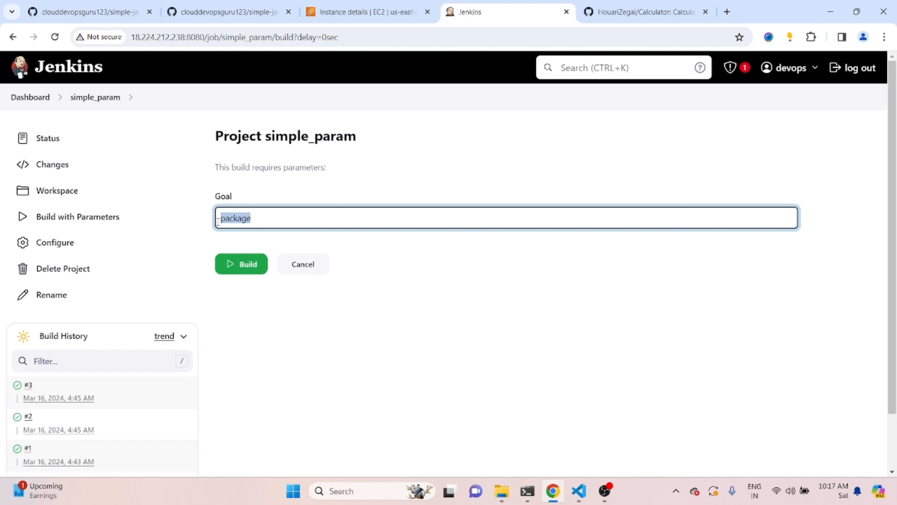
{"action": "left_click", "coordinate": [454, 337]}
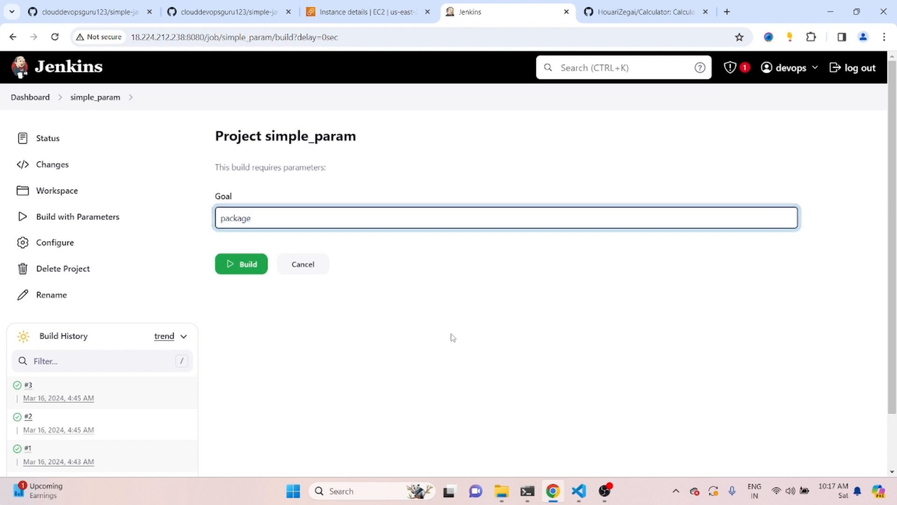
Replace the Goal string parameter in simple_param's configuration with a new choice parameter
{"action": "left_click", "coordinate": [57, 253]}
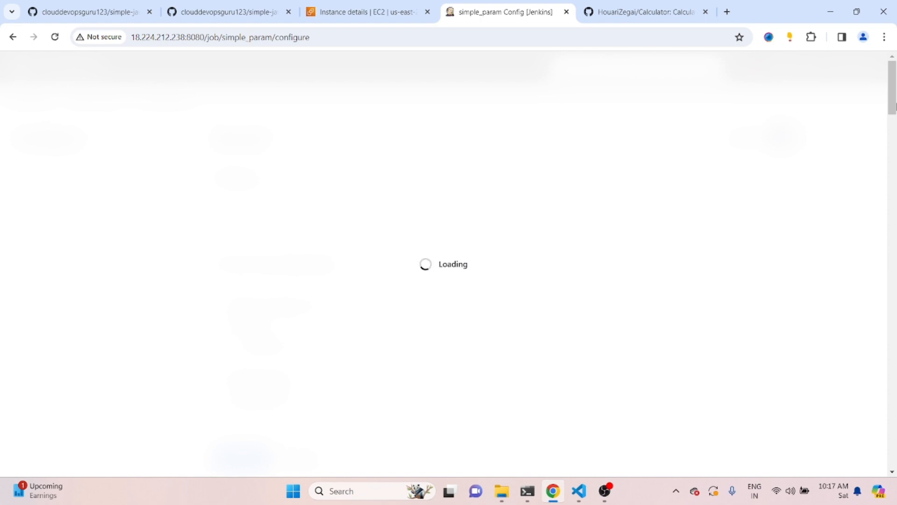
{"action": "left_click_drag", "start_coordinate": [895, 107], "coordinate": [896, 140]}
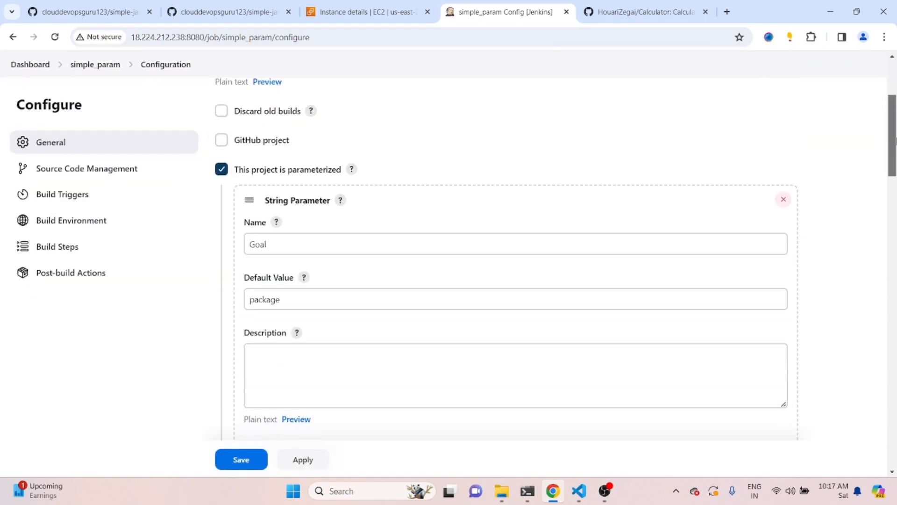
{"action": "left_click", "coordinate": [783, 200]}
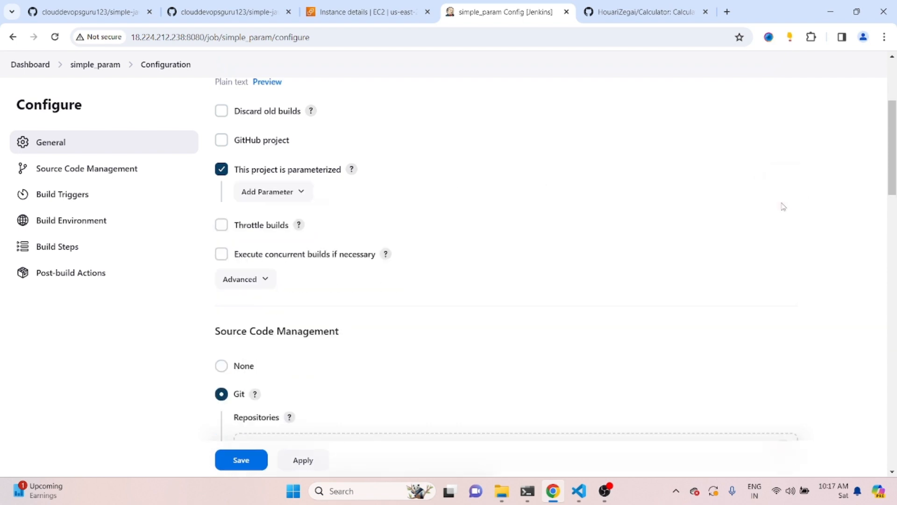
{"action": "left_click", "coordinate": [302, 199]}
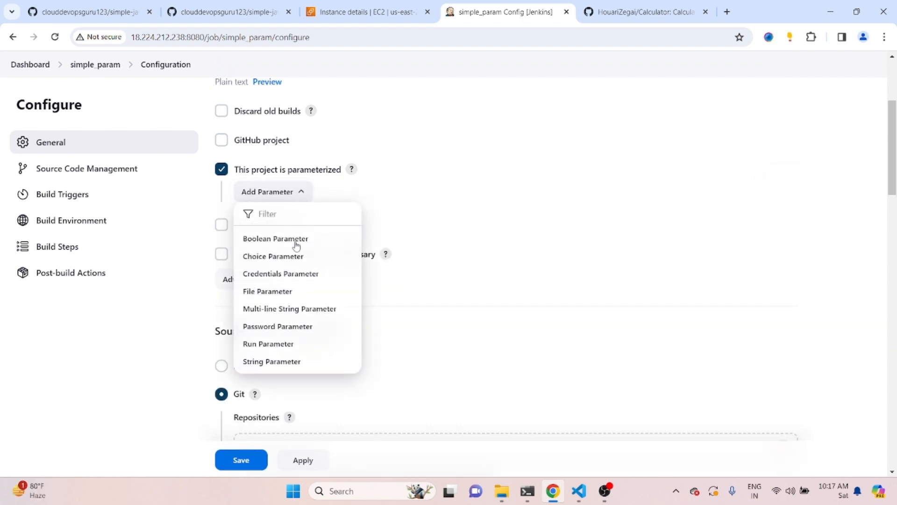
{"action": "left_click", "coordinate": [281, 257]}
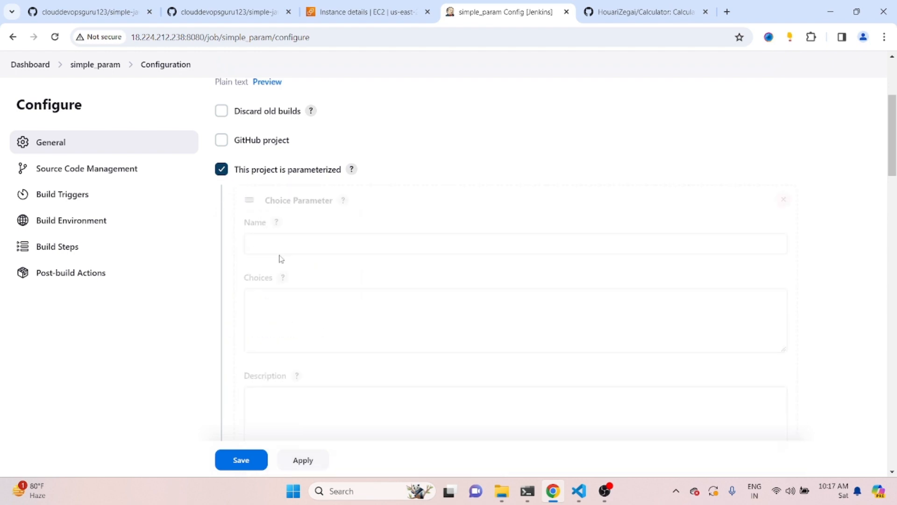
Name the choice parameter Goal, give it the choices compile, test and package on separate lines, and save the job
{"action": "left_click", "coordinate": [313, 245]}
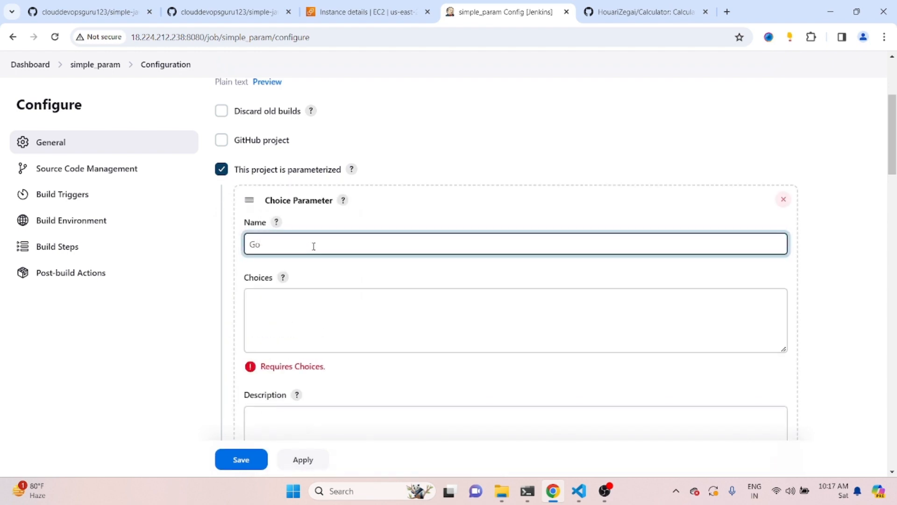
{"action": "left_click", "coordinate": [298, 317]}
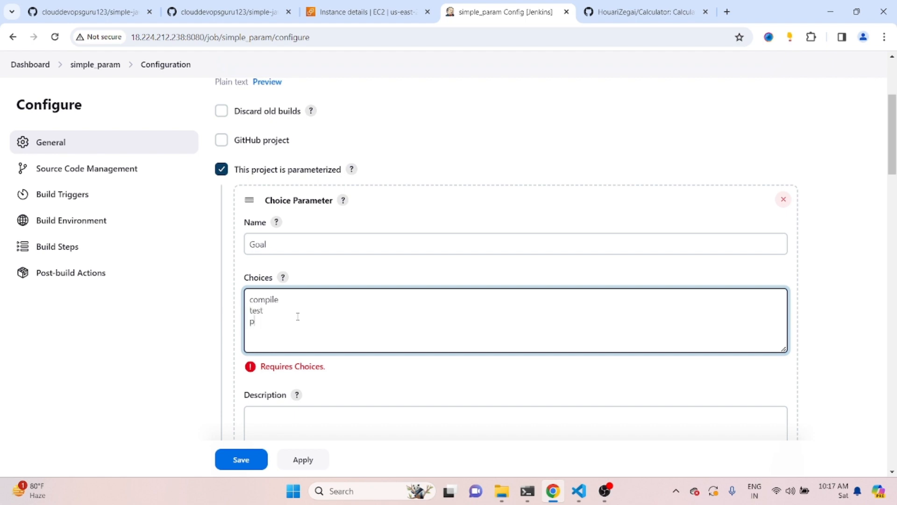
{"action": "type", "text": "compile test package"}
{"action": "left_click", "coordinate": [856, 208]}
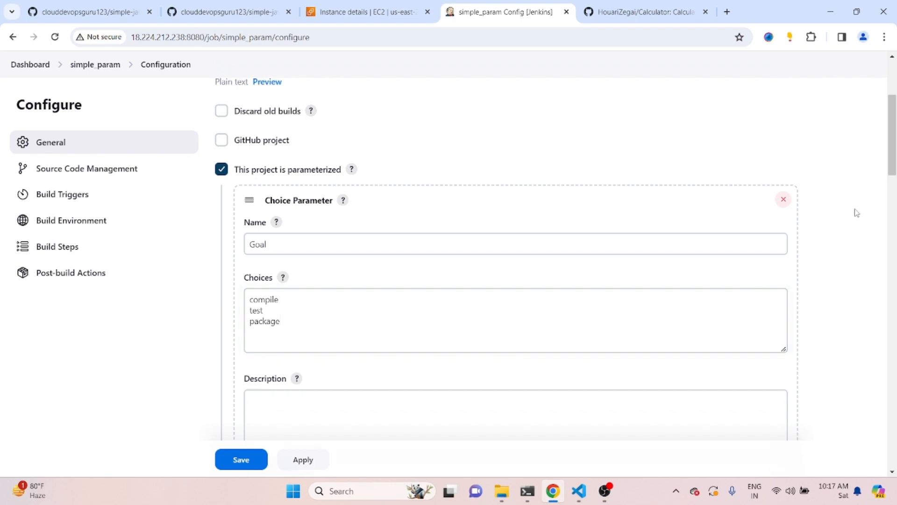
{"action": "left_click_drag", "start_coordinate": [893, 155], "coordinate": [893, 348]}
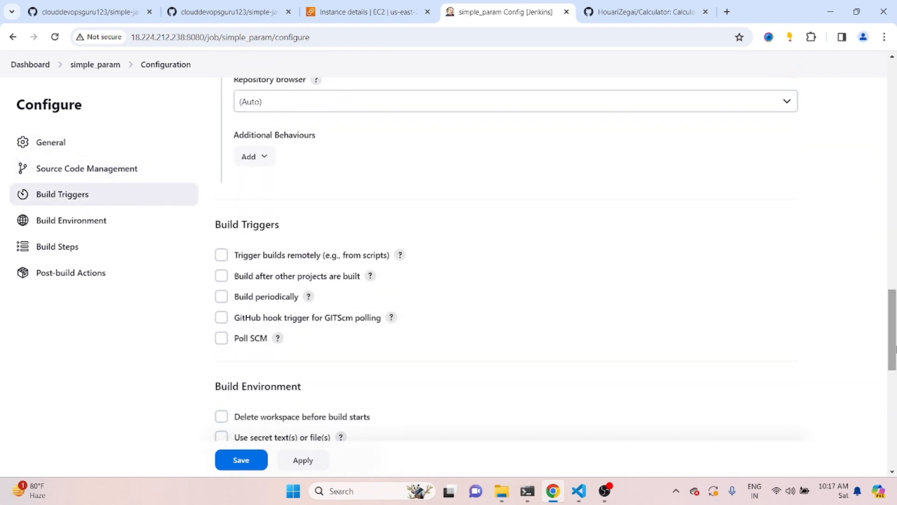
{"action": "left_click", "coordinate": [243, 459]}
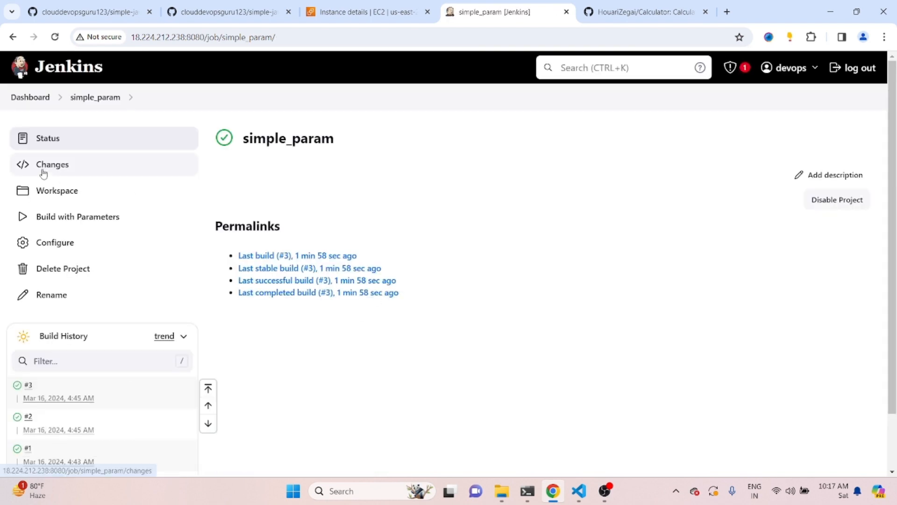
Build simple_param with the Goal choice set to test and examine the Maven command and result in its console output
{"action": "left_click", "coordinate": [77, 223]}
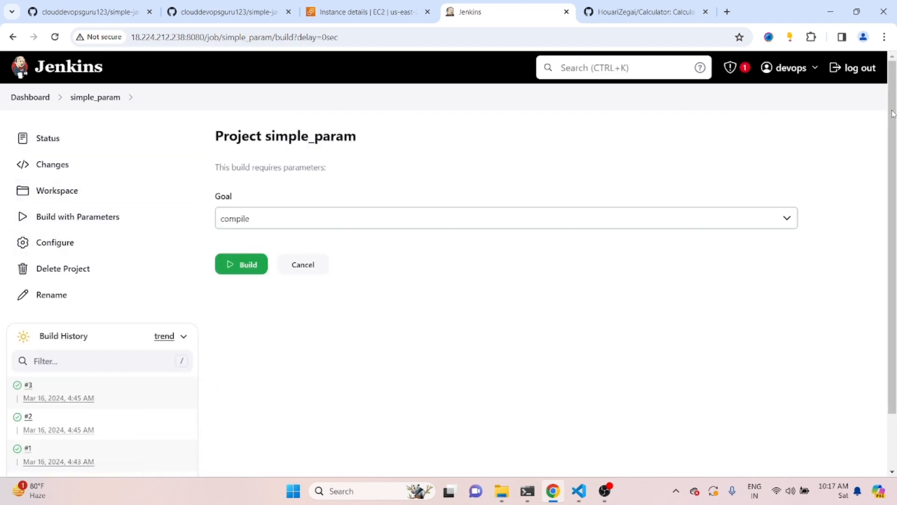
{"action": "left_click_drag", "start_coordinate": [893, 113], "coordinate": [895, 126]}
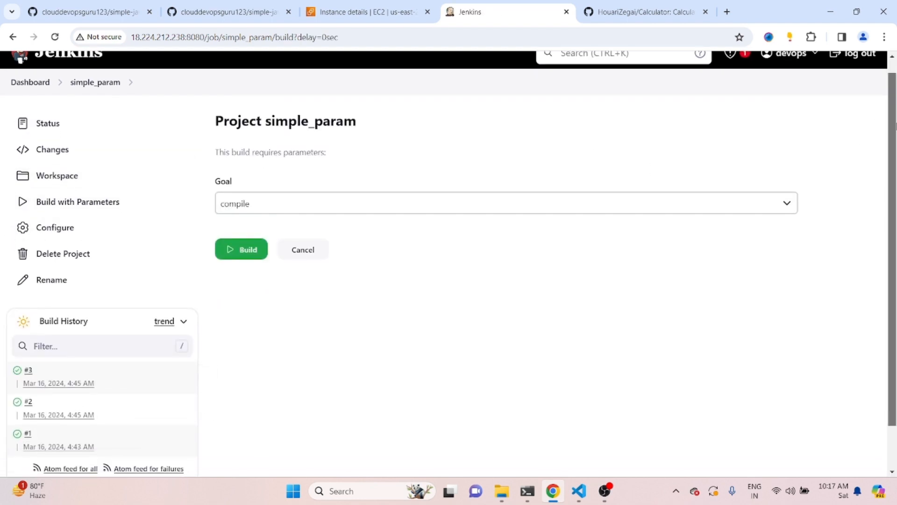
{"action": "left_click", "coordinate": [789, 204]}
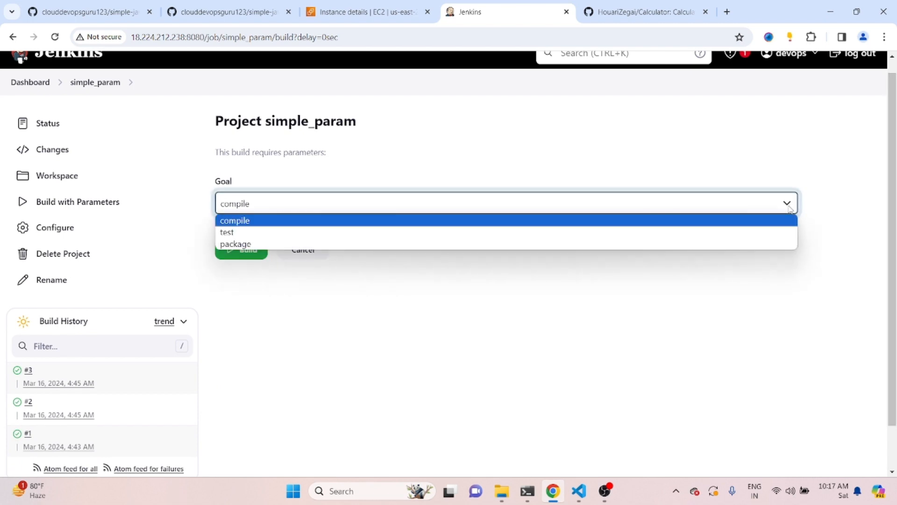
{"action": "left_click", "coordinate": [342, 232]}
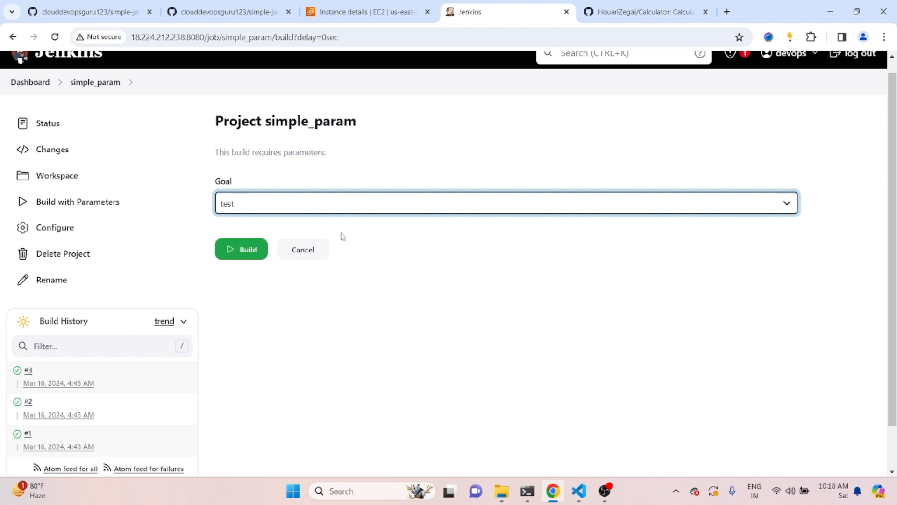
{"action": "left_click", "coordinate": [230, 249]}
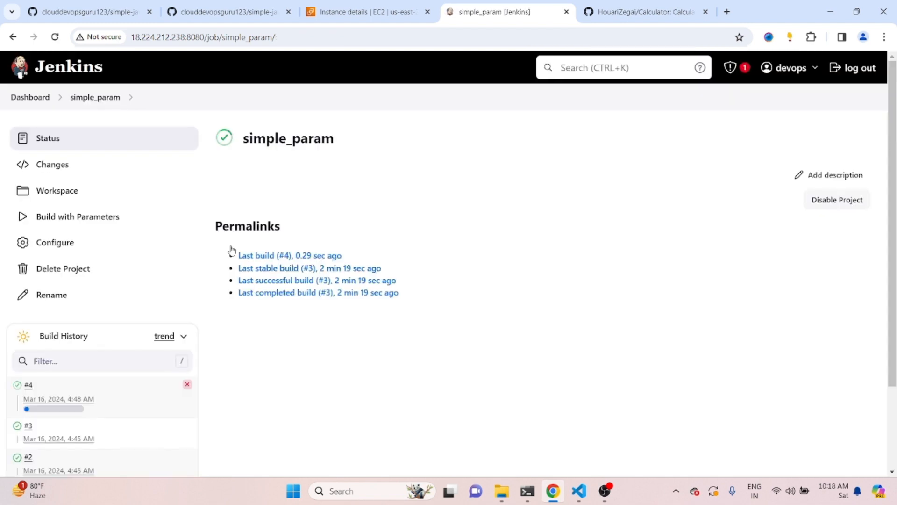
{"action": "left_click", "coordinate": [17, 389]}
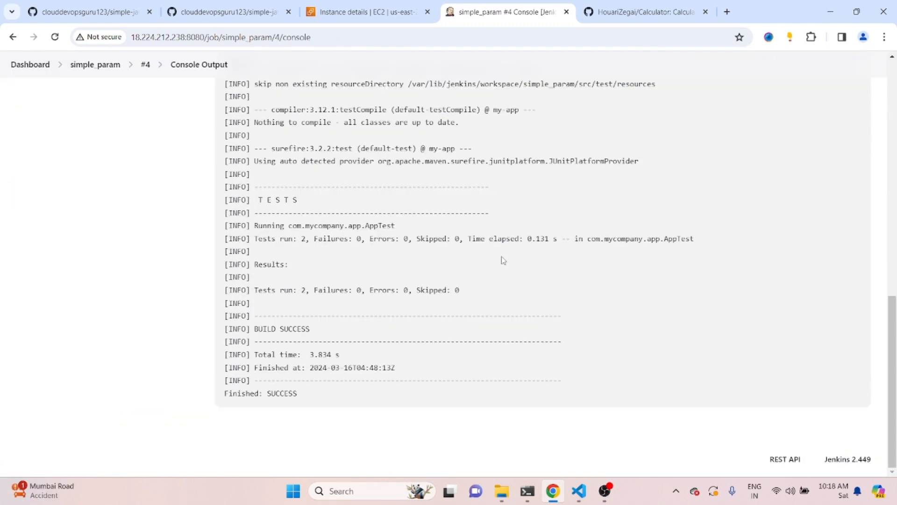
{"action": "left_click_drag", "start_coordinate": [893, 316], "coordinate": [819, 113]}
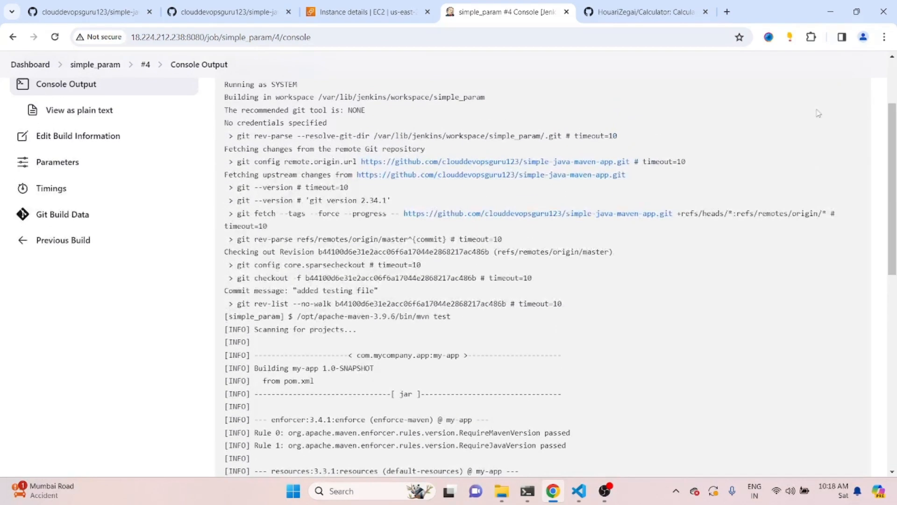
Return to the simple_param job and reopen its configuration at the general settings
{"action": "left_click", "coordinate": [97, 66]}
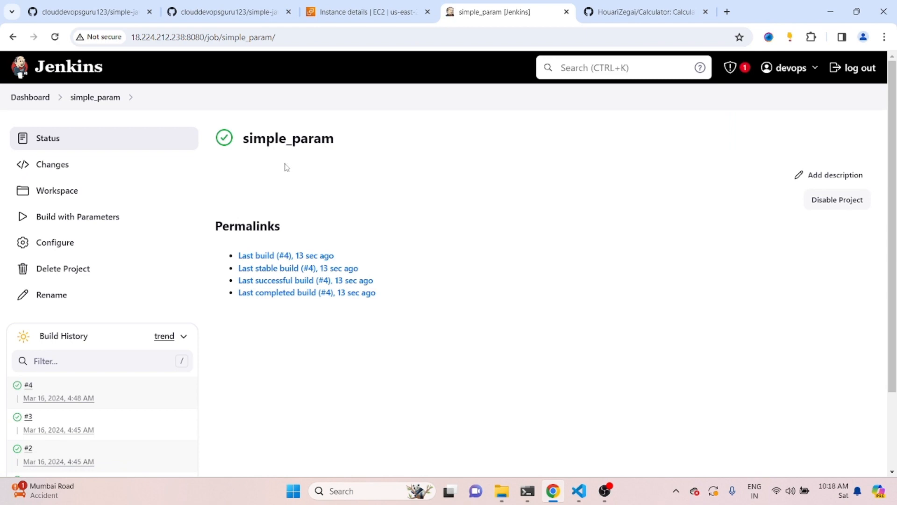
{"action": "left_click", "coordinate": [81, 244]}
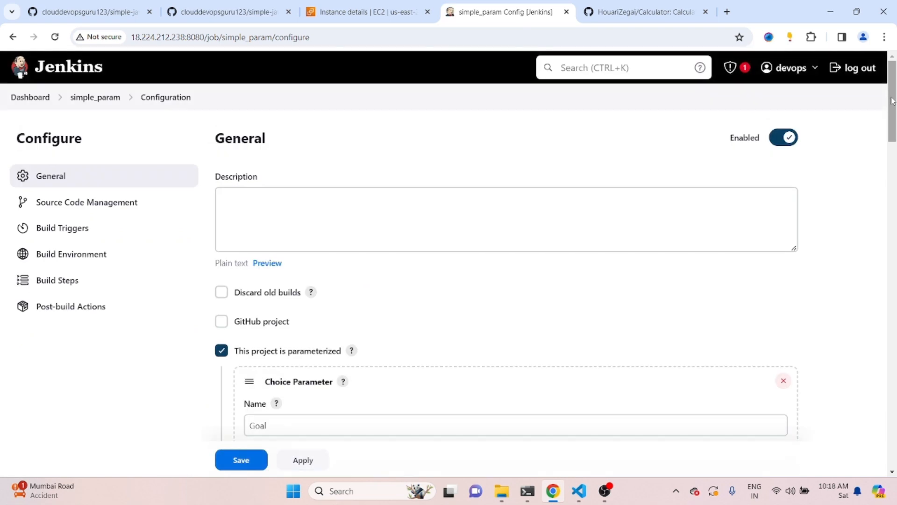
{"action": "mouse_move", "coordinate": [892, 100]}
{"action": "left_mouse_down"}
{"action": "mouse_move", "coordinate": [893, 187]}
{"action": "mouse_move", "coordinate": [894, 98]}
{"action": "left_mouse_up"}
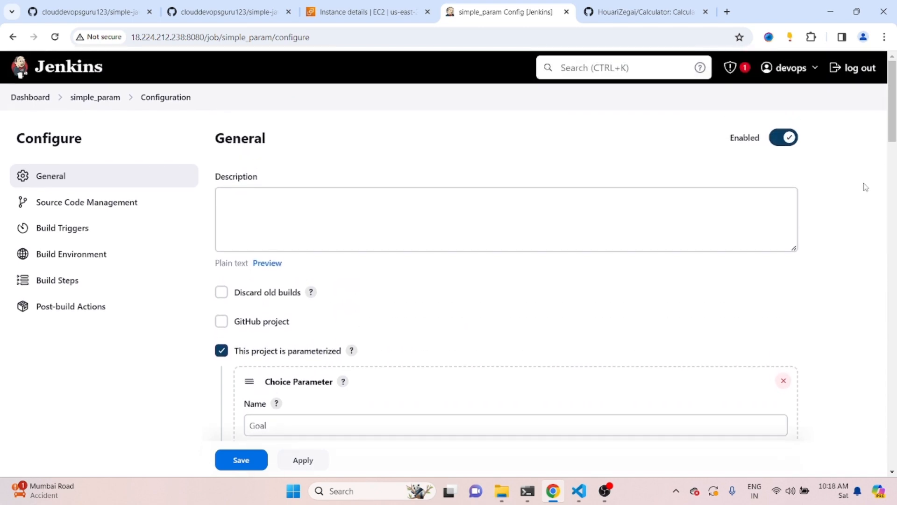